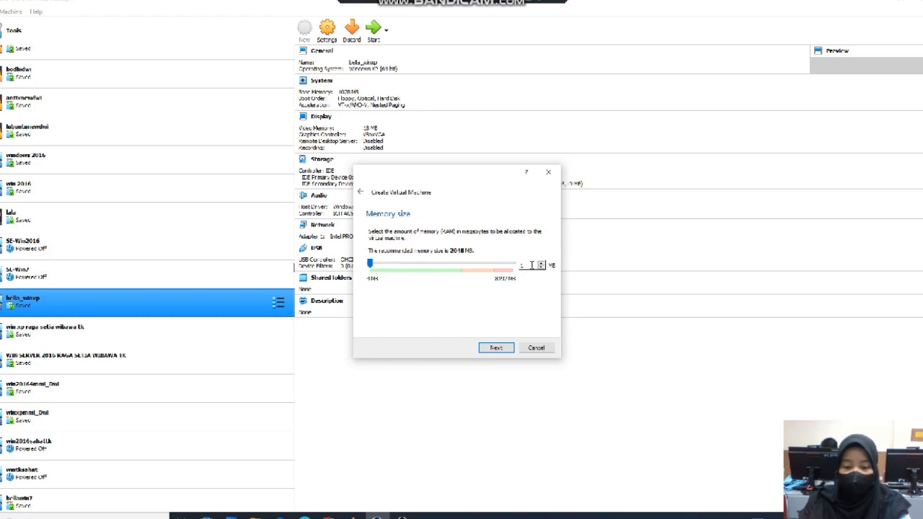
Give the new virtual machine 1024 MB of memory and create a 50 GB VHD virtual hard disk for it.
{"action": "left_click", "coordinate": [496, 348]}
{"action": "left_click", "coordinate": [496, 348]}
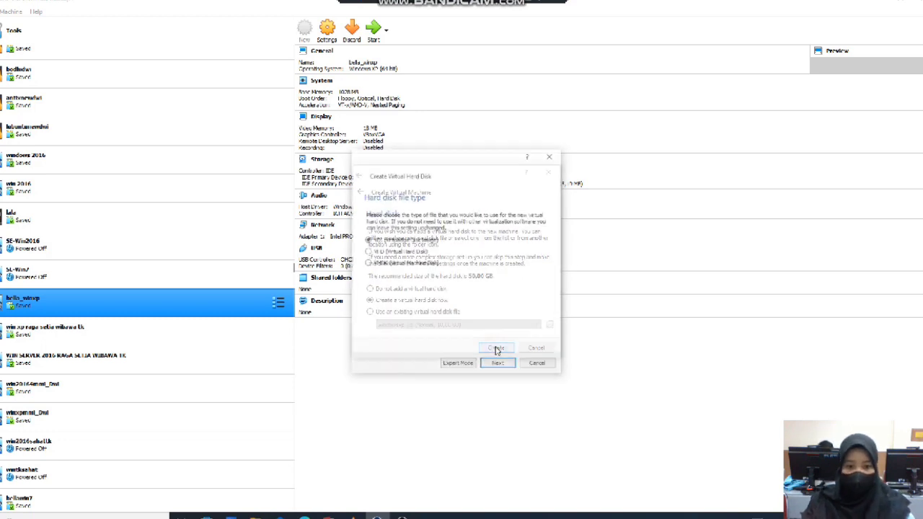
{"action": "left_click", "coordinate": [389, 251]}
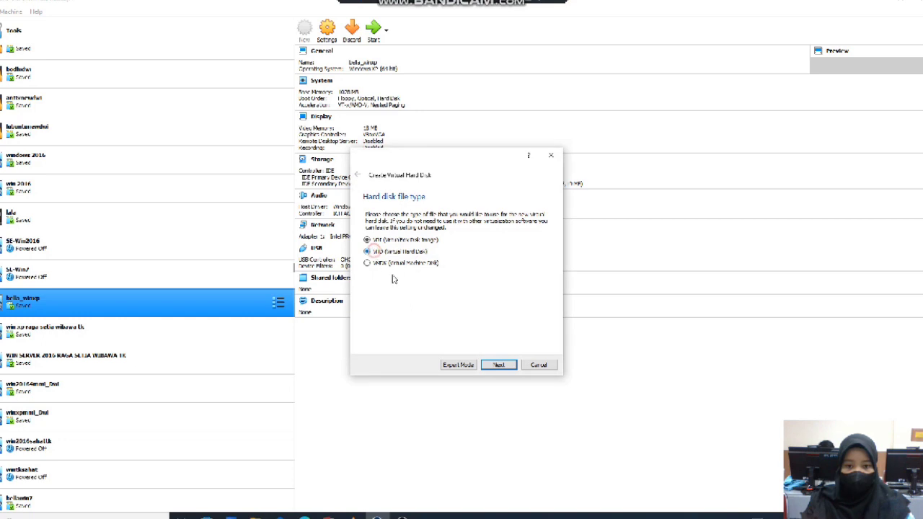
{"action": "left_click", "coordinate": [497, 365]}
{"action": "left_click", "coordinate": [495, 365]}
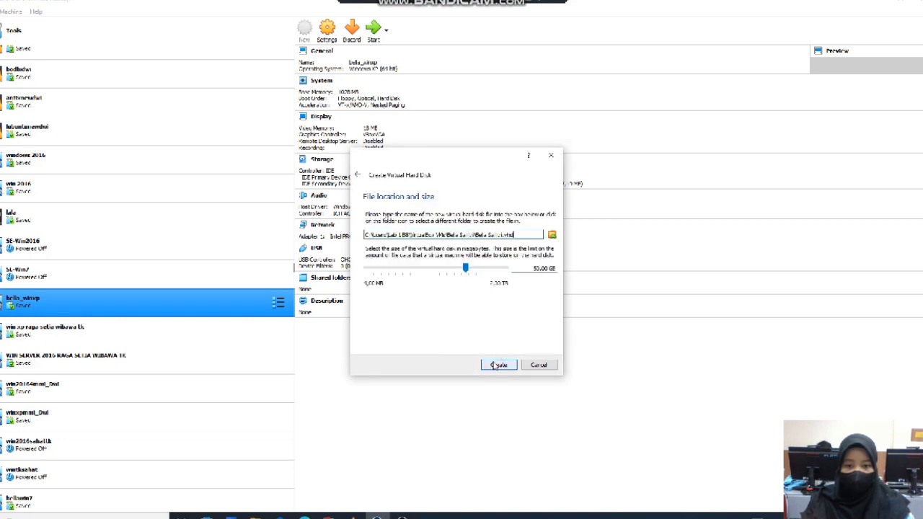
{"action": "left_click", "coordinate": [497, 365]}
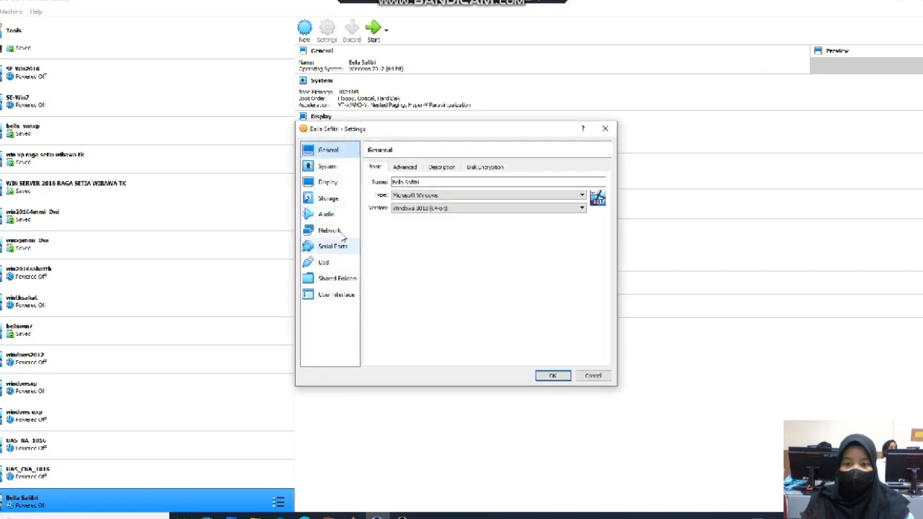
Load en_windows_server_2012_r2_with_update_x64_dvd_4065220.iso into the new virtual machine's empty optical drive and save the storage settings.
{"action": "left_click", "coordinate": [328, 198]}
{"action": "left_click", "coordinate": [390, 201]}
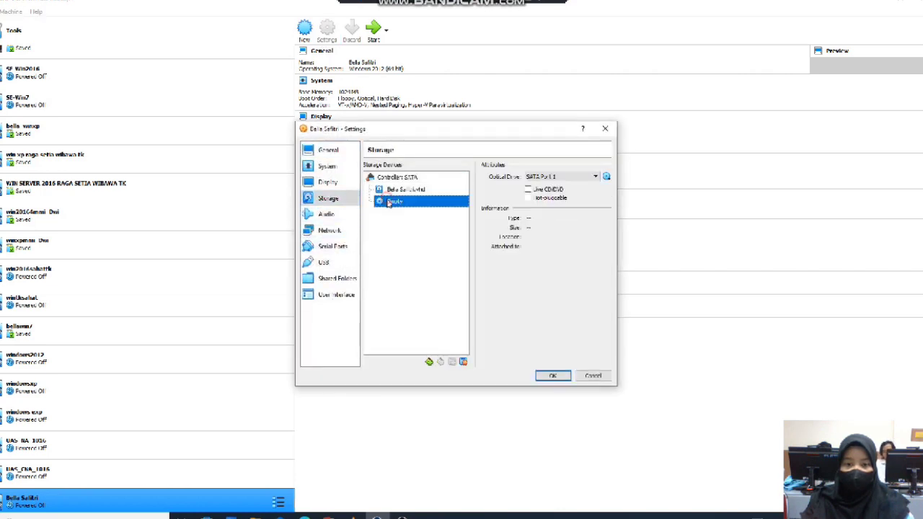
{"action": "left_click", "coordinate": [607, 177]}
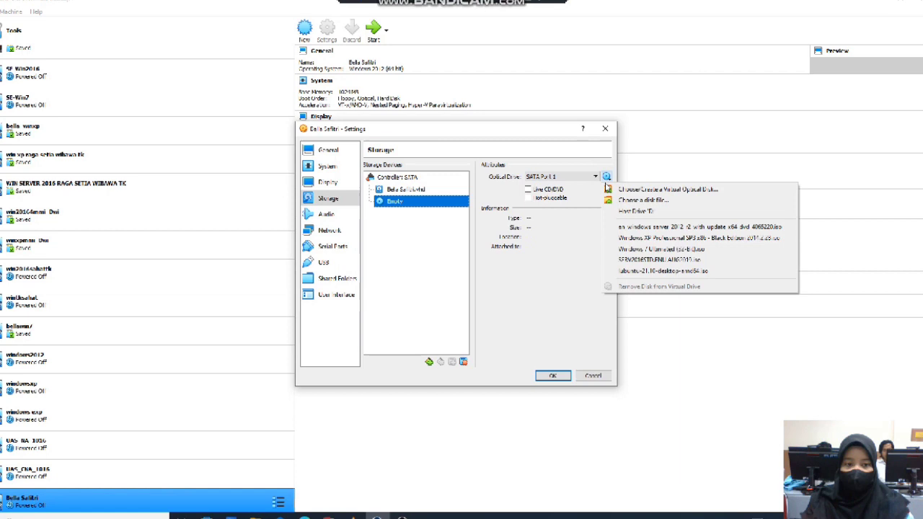
{"action": "left_click", "coordinate": [654, 228]}
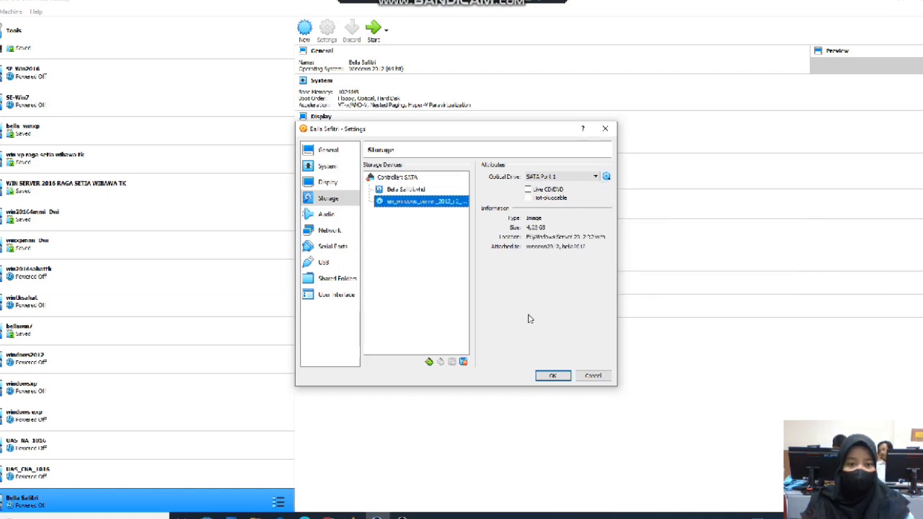
{"action": "left_click", "coordinate": [548, 375]}
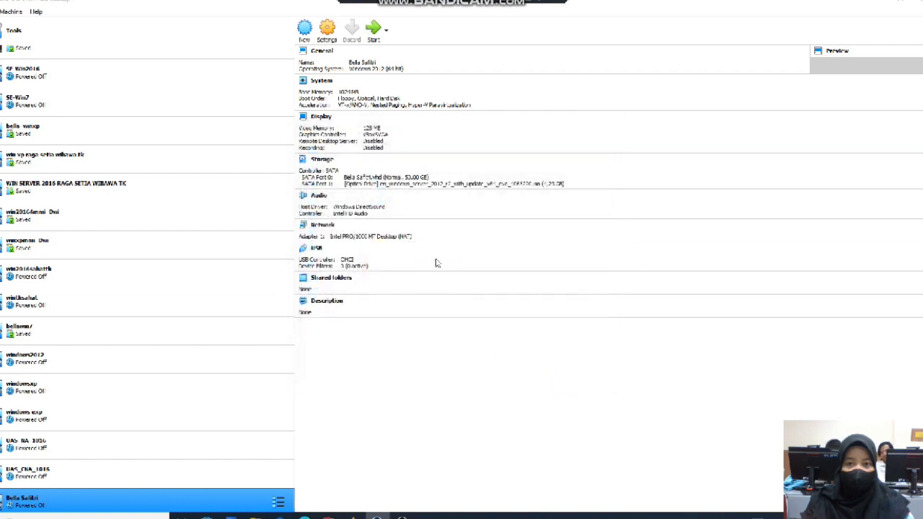
Start the new virtual machine with the Windows Server 2012 R2 ISO as start-up disk and dismiss the keyboard capture notice.
{"action": "left_click", "coordinate": [374, 32]}
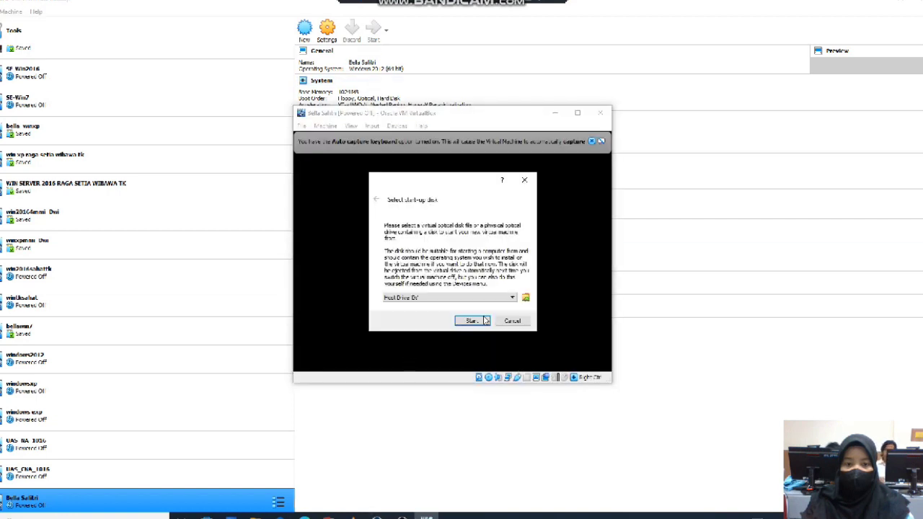
{"action": "left_click", "coordinate": [525, 297]}
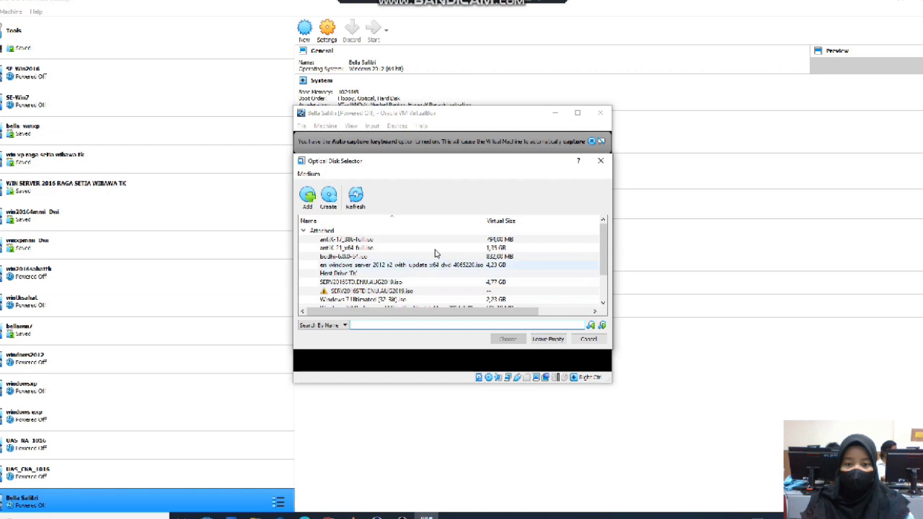
{"action": "double_click", "coordinate": [396, 267]}
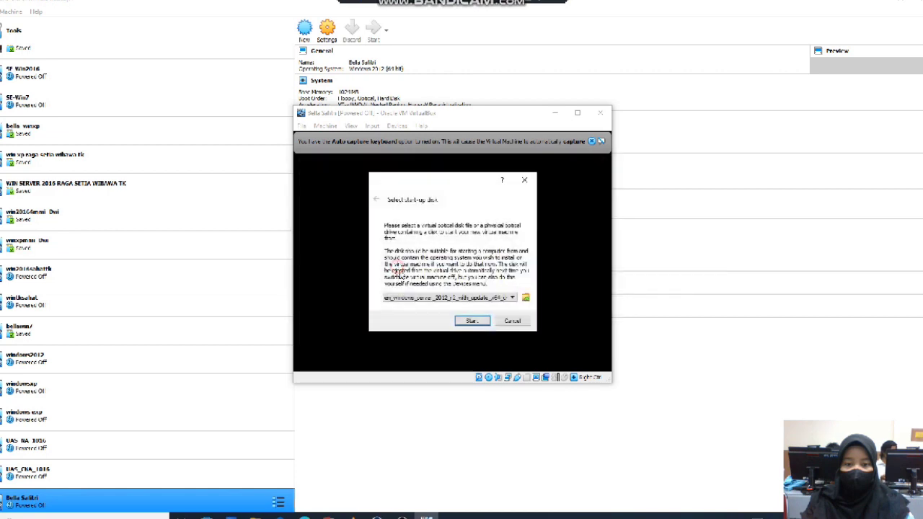
{"action": "left_click", "coordinate": [465, 321]}
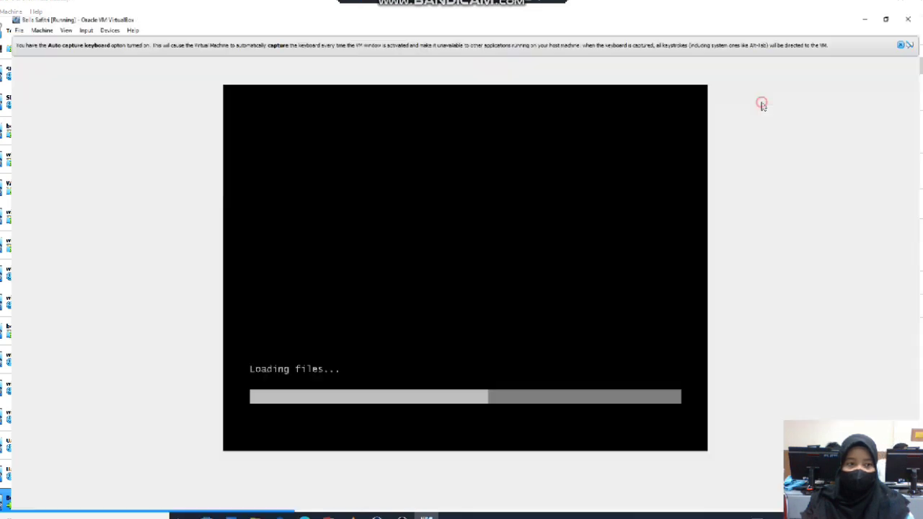
{"action": "left_click", "coordinate": [912, 24]}
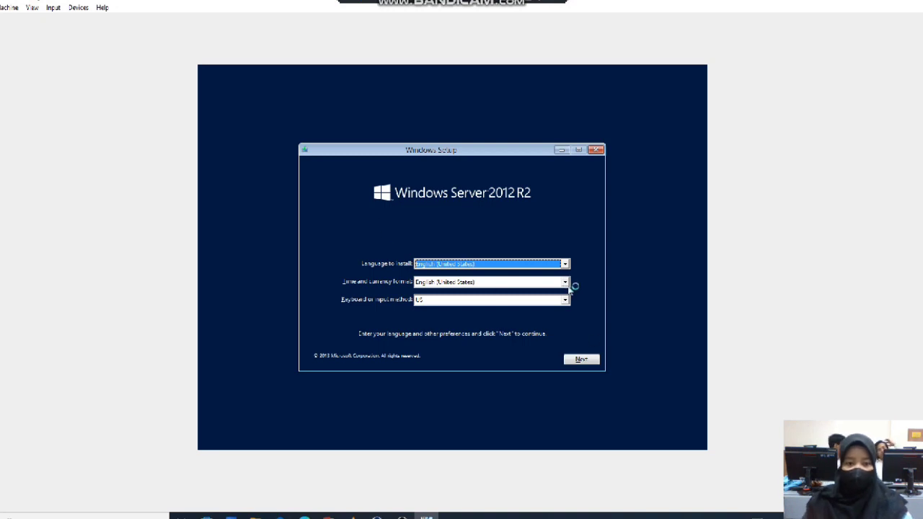
Set the time and currency format to Indonesian (Indonesia) and start the Windows Server 2012 R2 installation.
{"action": "left_click", "coordinate": [565, 282]}
{"action": "scroll", "coordinate": [498, 350], "scroll_direction": "down", "scroll_amount": 10}
{"action": "scroll", "coordinate": [437, 339], "scroll_direction": "down", "scroll_amount": 4}
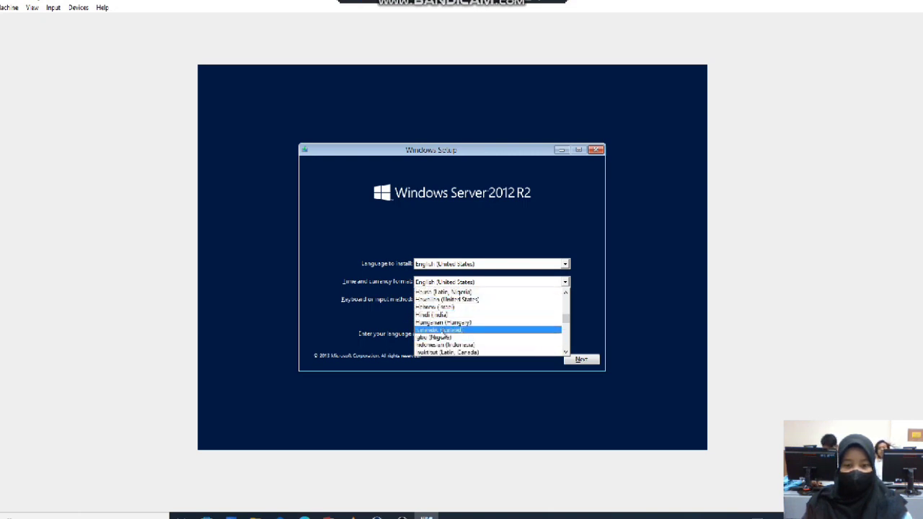
{"action": "left_click", "coordinate": [447, 343]}
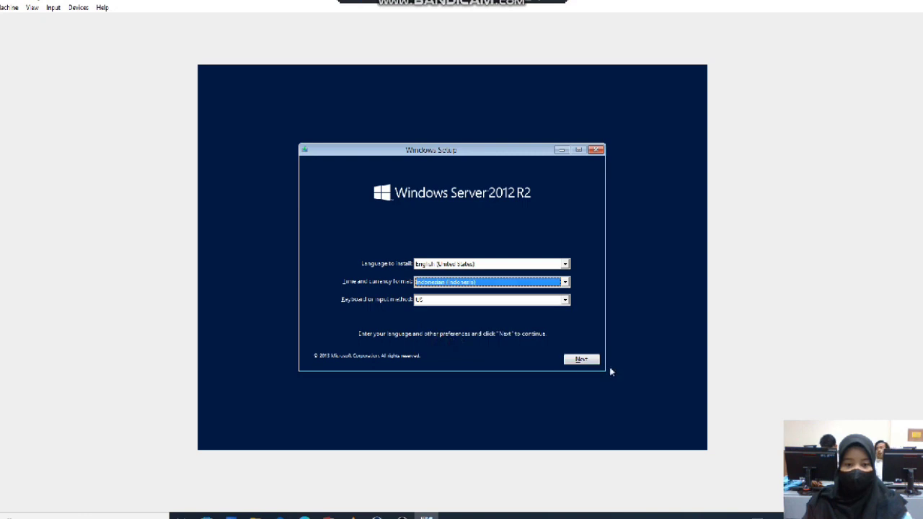
{"action": "left_click", "coordinate": [583, 360]}
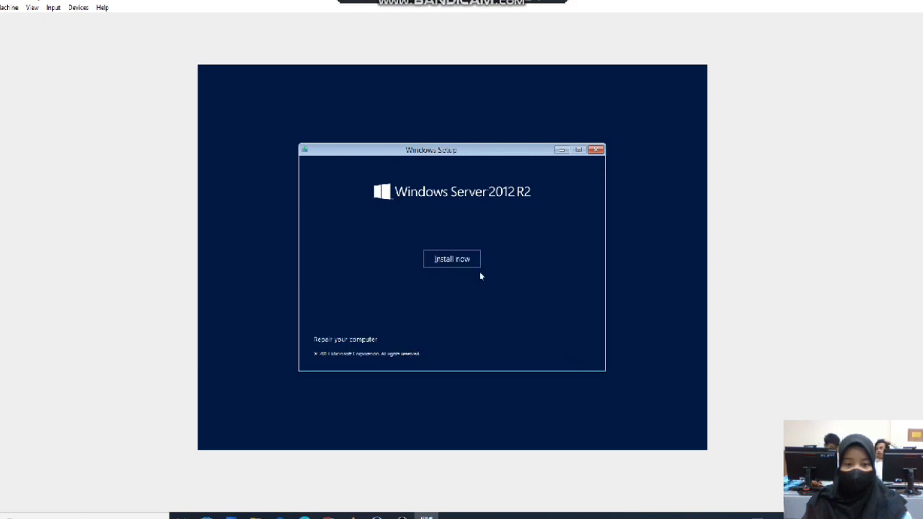
{"action": "left_click", "coordinate": [455, 261]}
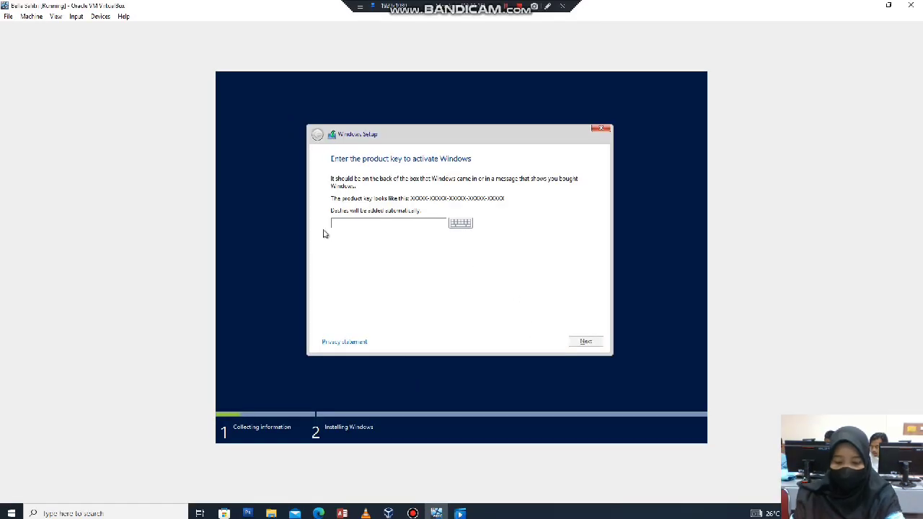
Enter the Windows product key and choose the Windows Server 2012 R2 Datacenter (Server with a GUI) edition.
{"action": "left_click", "coordinate": [346, 225]}
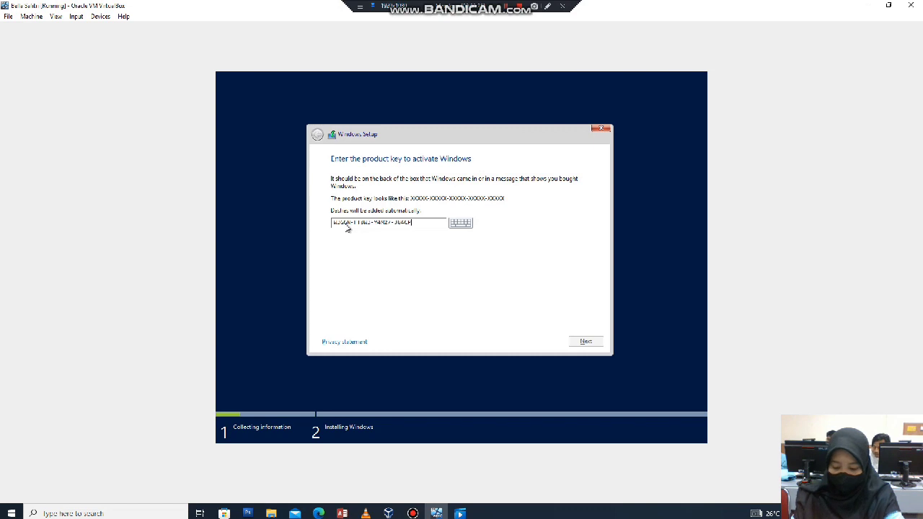
{"action": "left_click", "coordinate": [584, 341]}
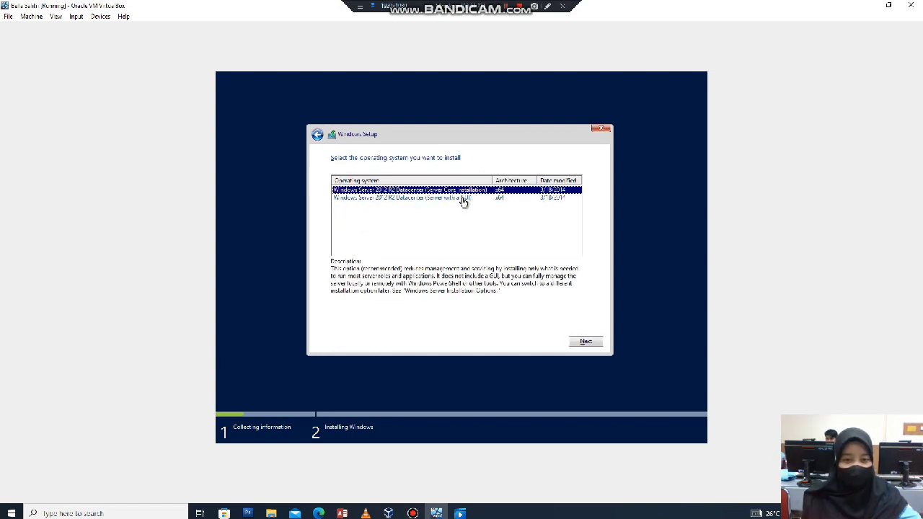
{"action": "left_click", "coordinate": [460, 199]}
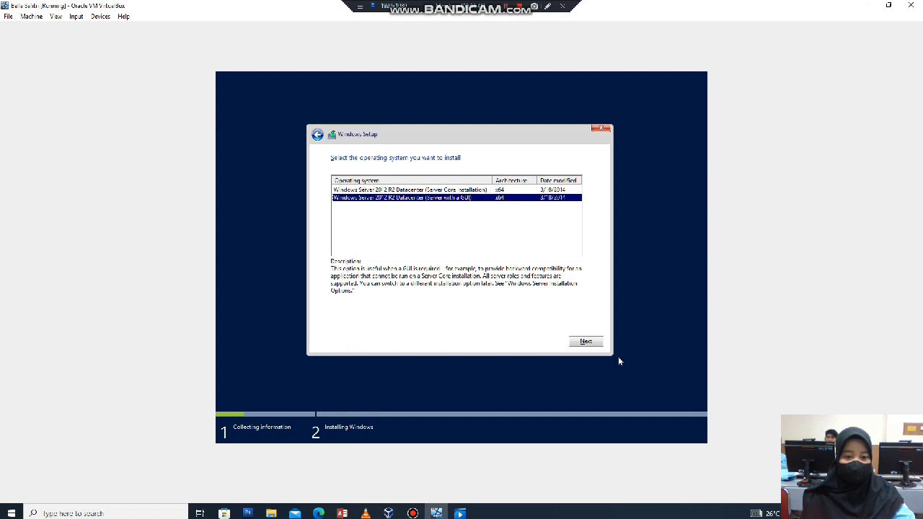
{"action": "left_click", "coordinate": [574, 341]}
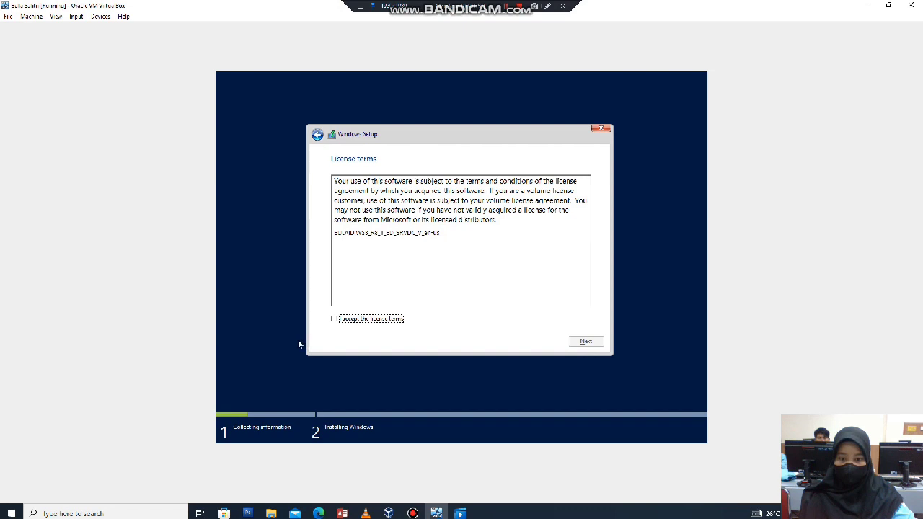
Accept the license terms and choose the Custom: Install Windows only (advanced) installation type.
{"action": "left_click", "coordinate": [335, 320]}
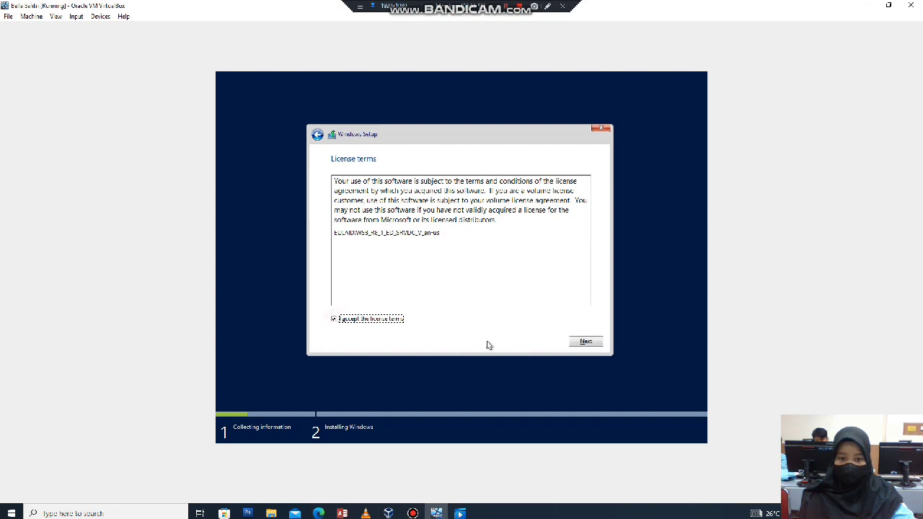
{"action": "left_click", "coordinate": [590, 342]}
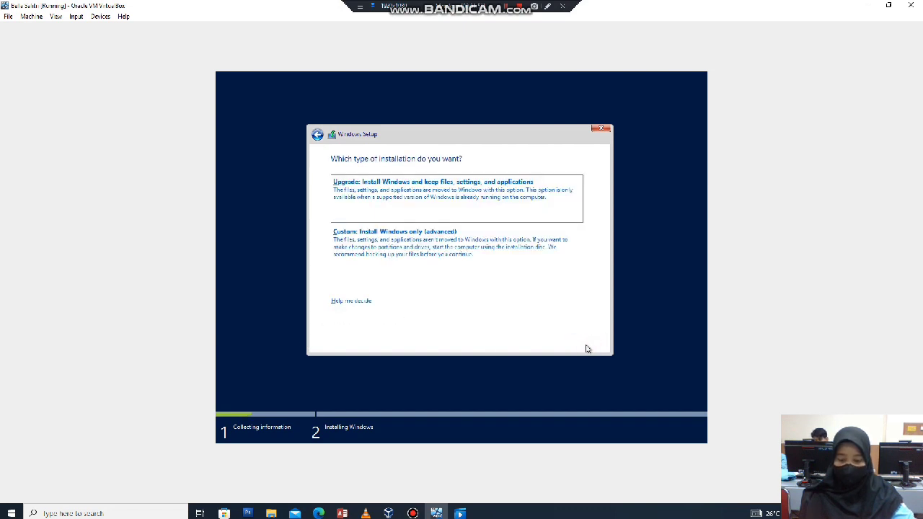
{"action": "left_click", "coordinate": [408, 232]}
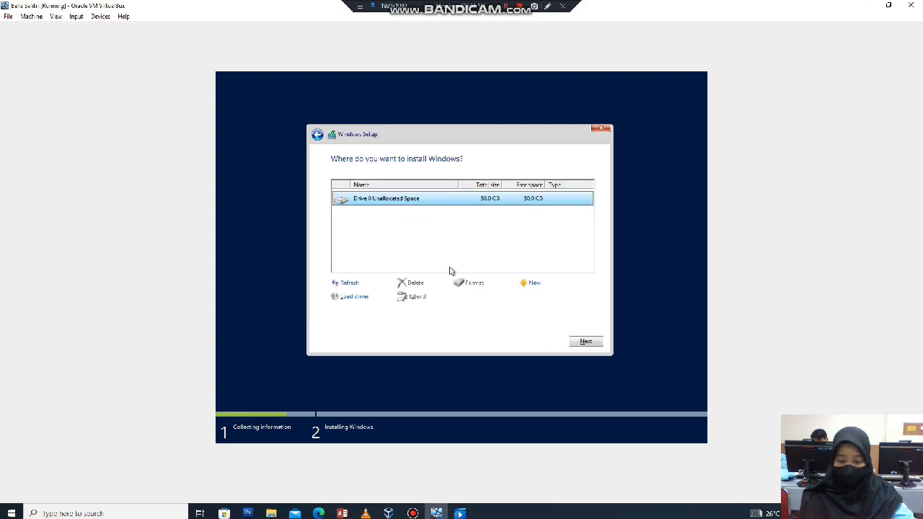
Create a 30000 MB partition in Drive 0's unallocated space, accepting the additional system partition.
{"action": "left_click", "coordinate": [531, 285]}
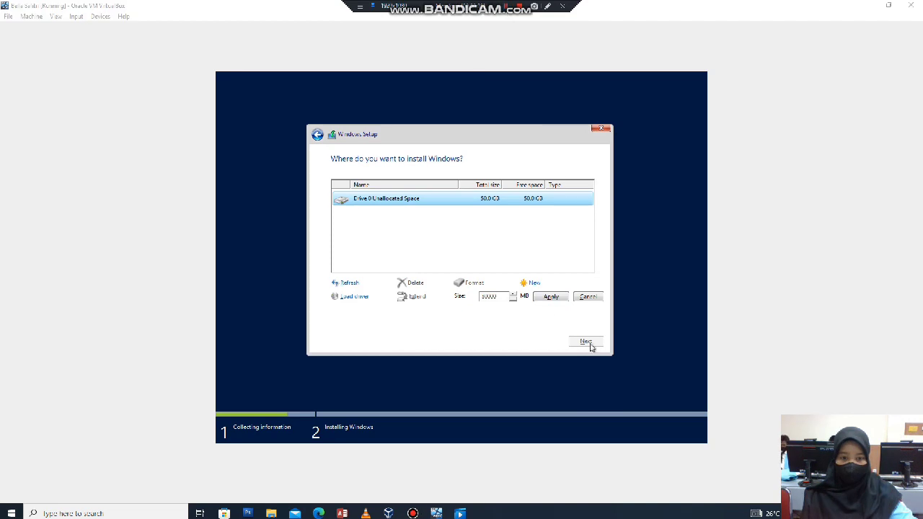
{"action": "left_click", "coordinate": [551, 296]}
{"action": "left_click", "coordinate": [529, 299]}
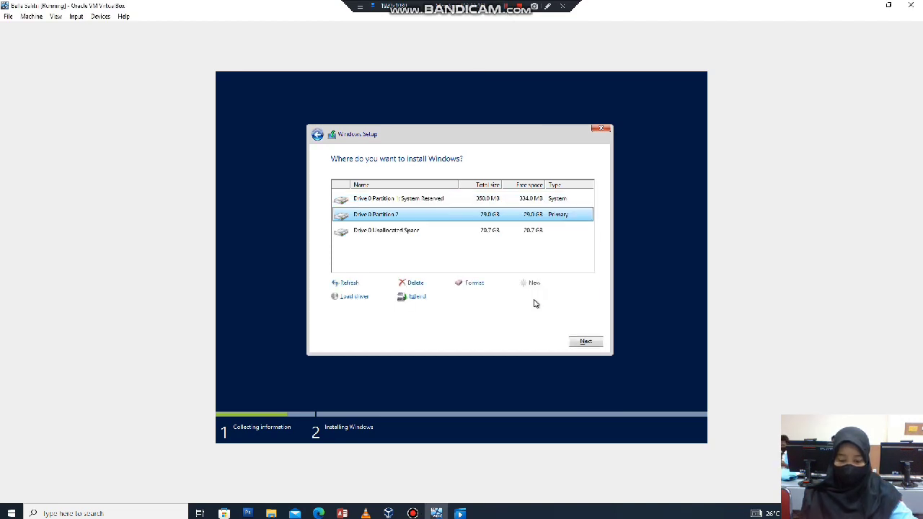
Format Drive 0 Partition 2 and install Windows on it.
{"action": "left_click", "coordinate": [476, 283]}
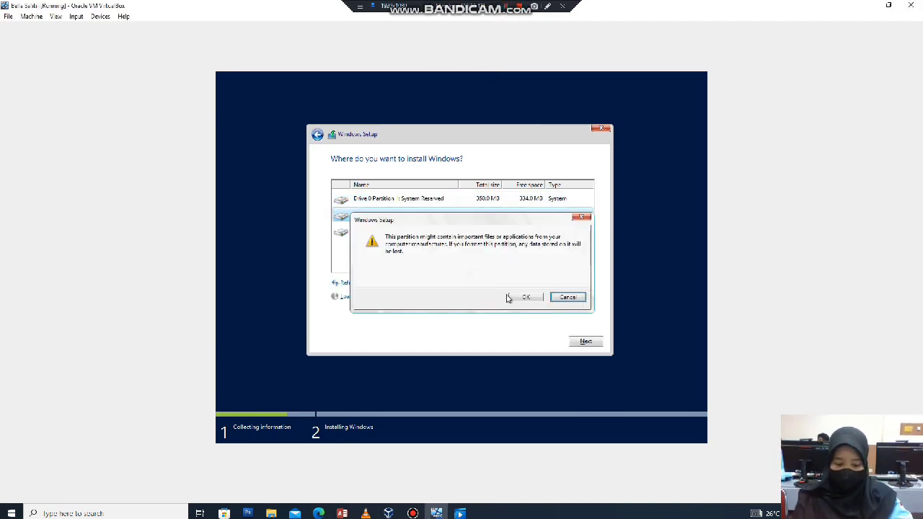
{"action": "left_click", "coordinate": [516, 301]}
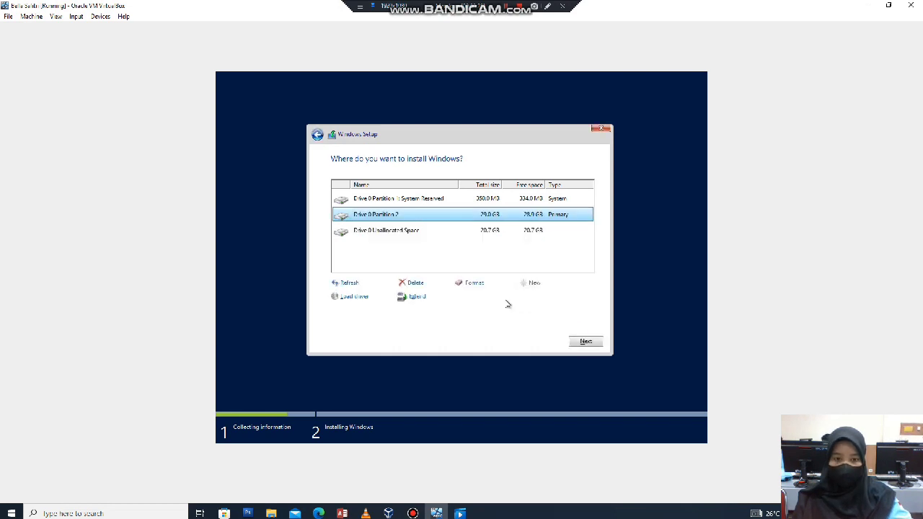
{"action": "left_click", "coordinate": [585, 342]}
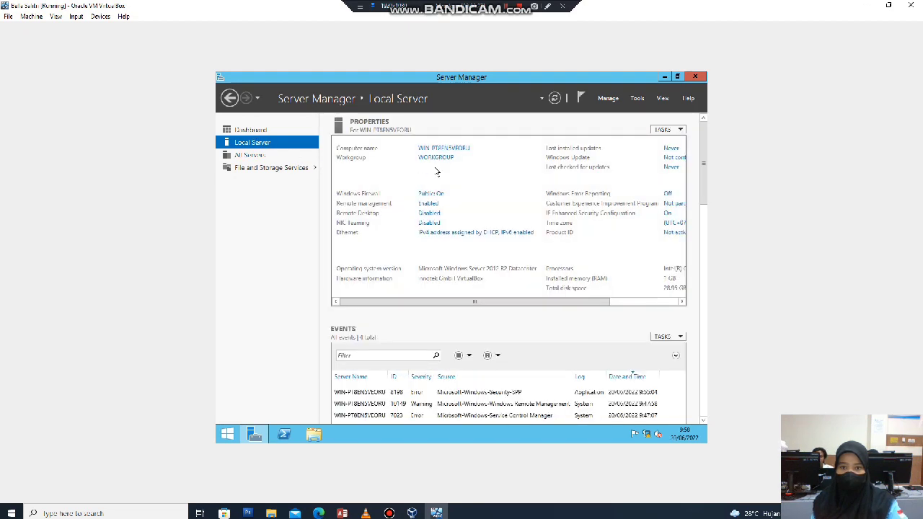
Change the local server's computer name to the person's full name without spaces followed by 12, keeping the WORKGROUP membership.
{"action": "left_click_drag", "start_coordinate": [493, 302], "coordinate": [470, 288]}
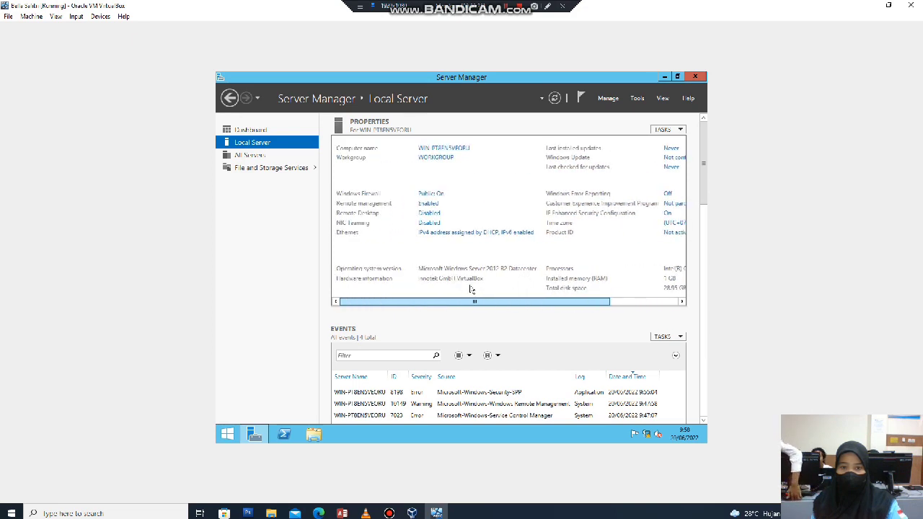
{"action": "left_click", "coordinate": [444, 148]}
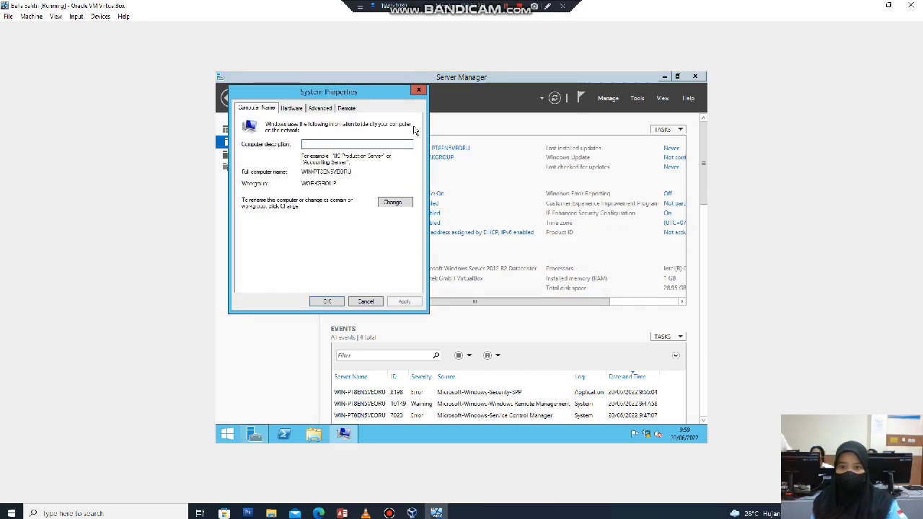
{"action": "left_click", "coordinate": [392, 201]}
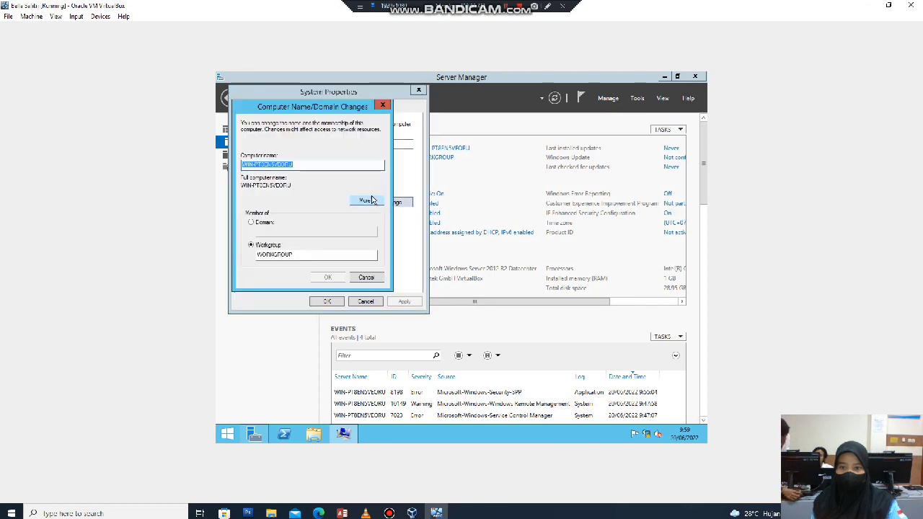
{"action": "type", "text": "b"}
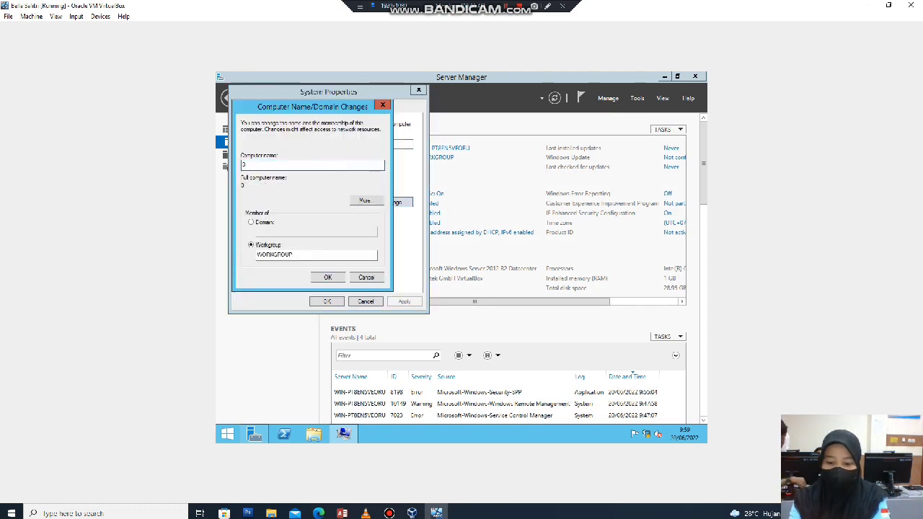
{"action": "type", "text": "ellasafitri12"}
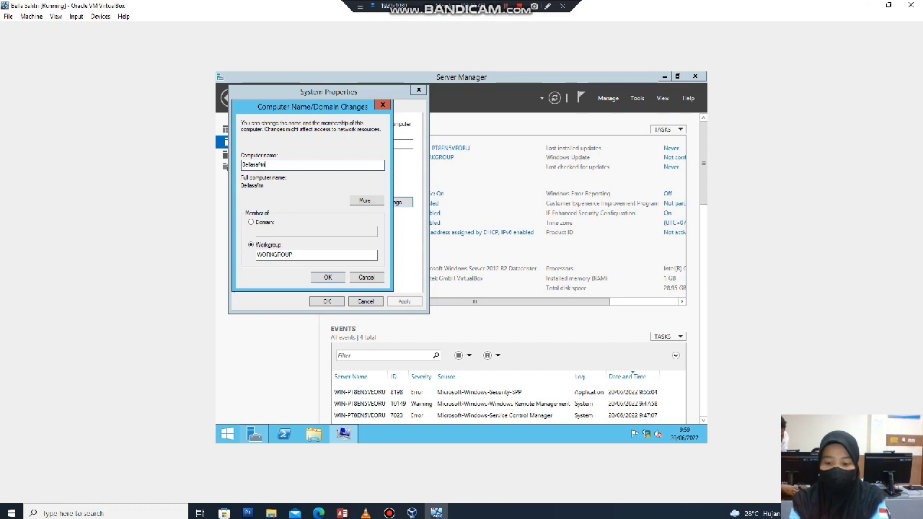
{"action": "left_click", "coordinate": [326, 276]}
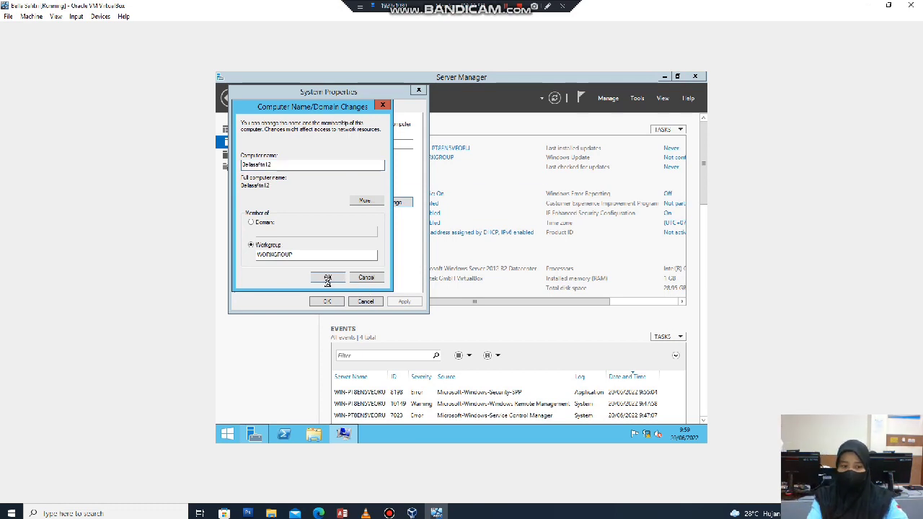
Acknowledge the computer name change, close System Properties and restart the server to apply it.
{"action": "left_click", "coordinate": [517, 266]}
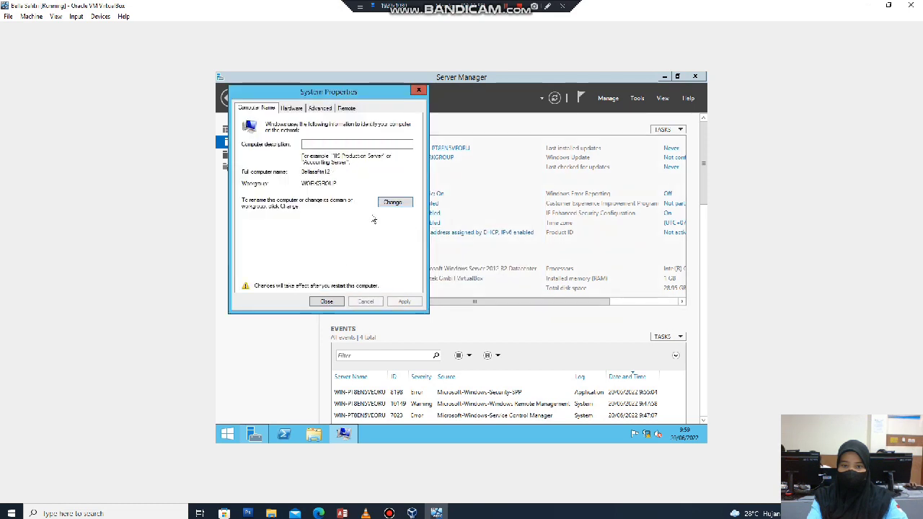
{"action": "left_click", "coordinate": [328, 301]}
{"action": "left_click", "coordinate": [463, 262]}
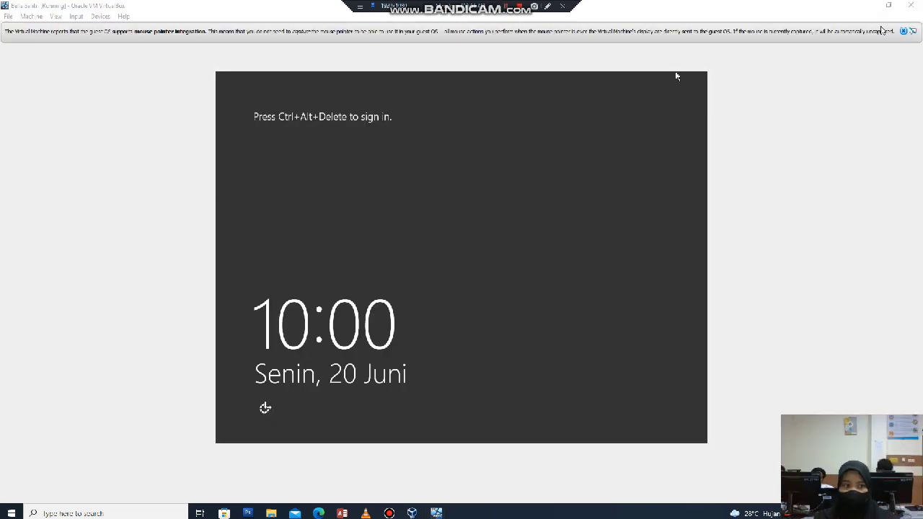
Send Ctrl+Alt+Delete to the virtual machine and sign in as Administrator with the account password.
{"action": "left_click", "coordinate": [76, 16]}
{"action": "mouse_move", "coordinate": [93, 27]}
{"action": "left_click", "coordinate": [185, 56]}
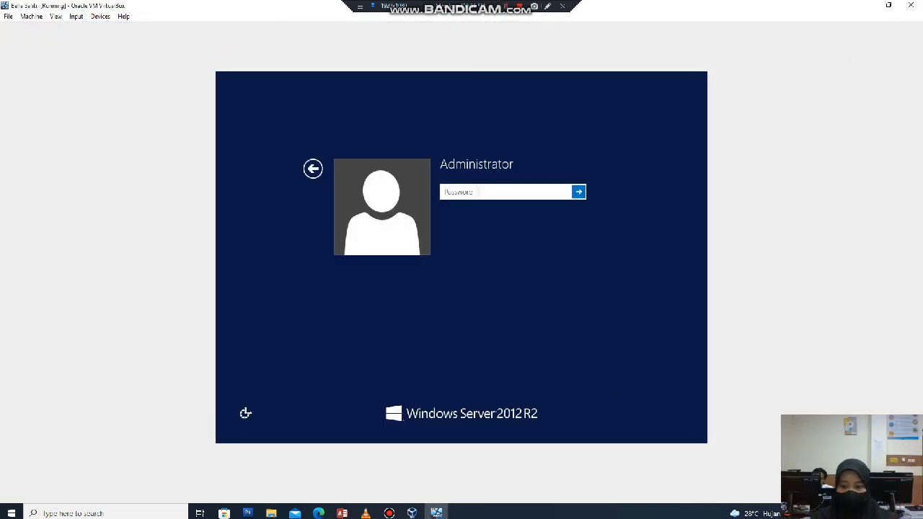
{"action": "type", "text": "••••"}
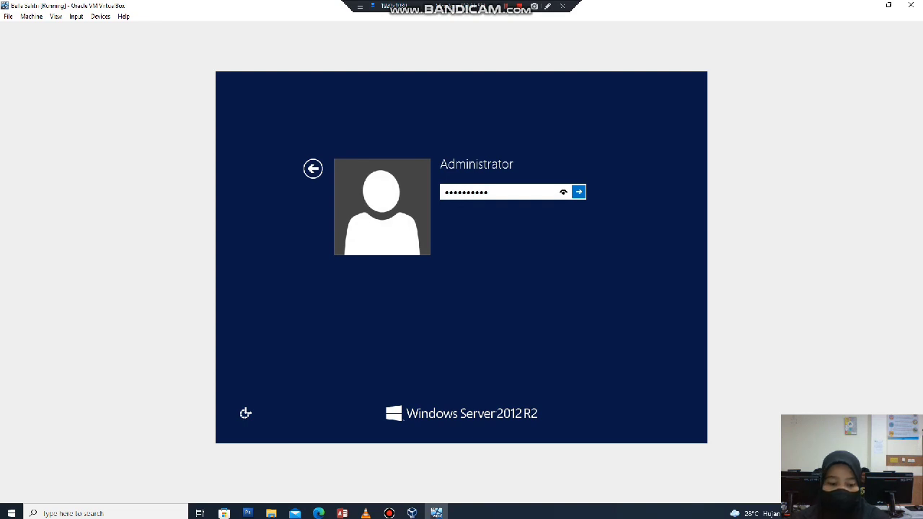
{"action": "left_click", "coordinate": [563, 192]}
{"action": "key", "text": "Return"}
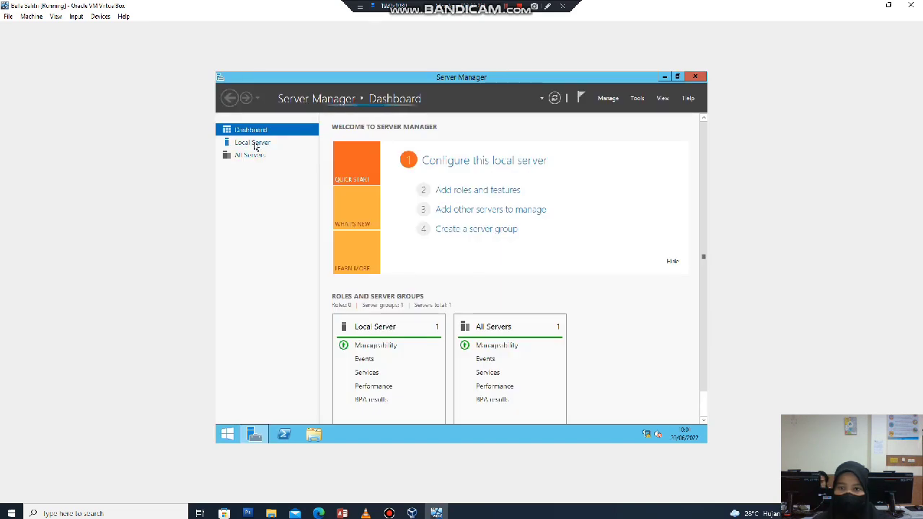
Check the computer name in the local server's properties, and return to the Server Manager dashboard.
{"action": "left_click", "coordinate": [255, 144]}
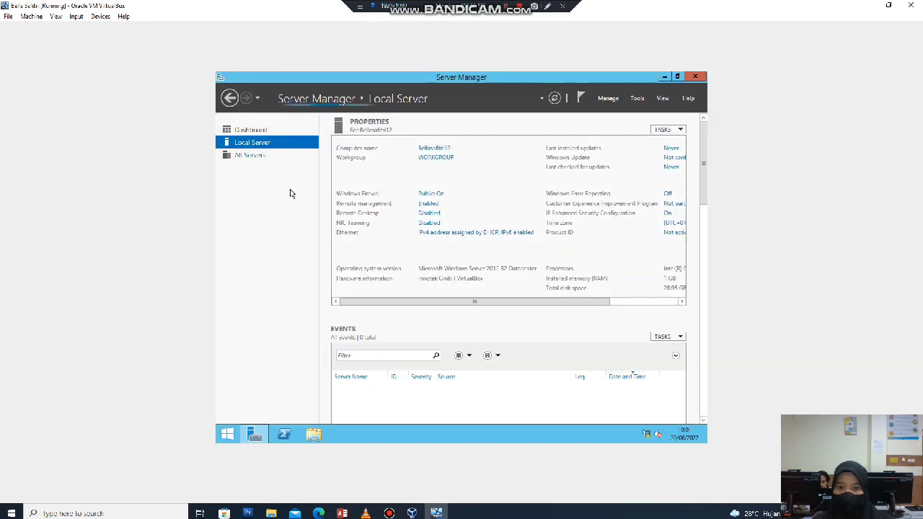
{"action": "left_click", "coordinate": [251, 130]}
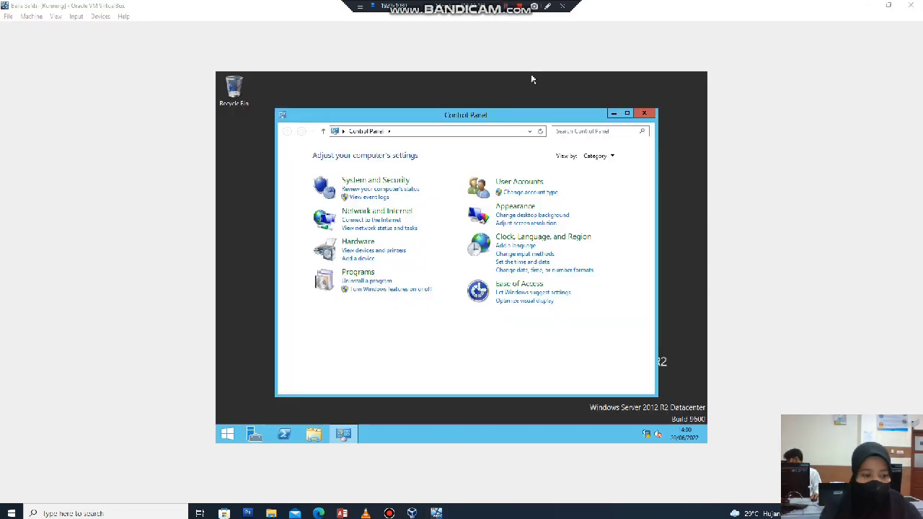
Open the properties of the Ethernet adapter in the server's network connections.
{"action": "left_click", "coordinate": [378, 212]}
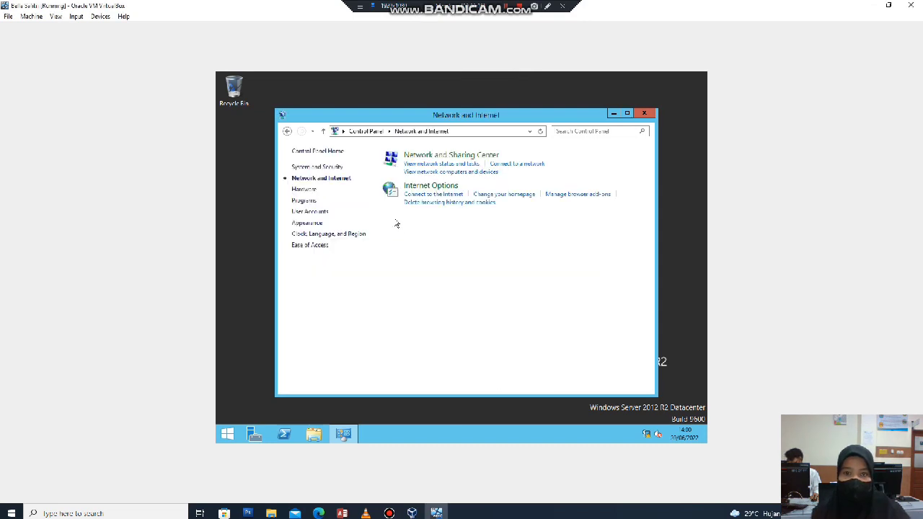
{"action": "left_click", "coordinate": [425, 156]}
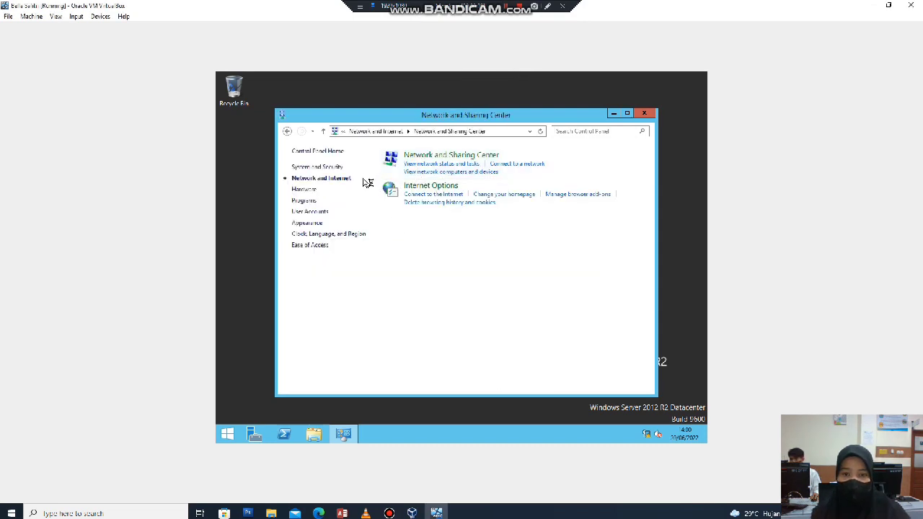
{"action": "left_click", "coordinate": [336, 169]}
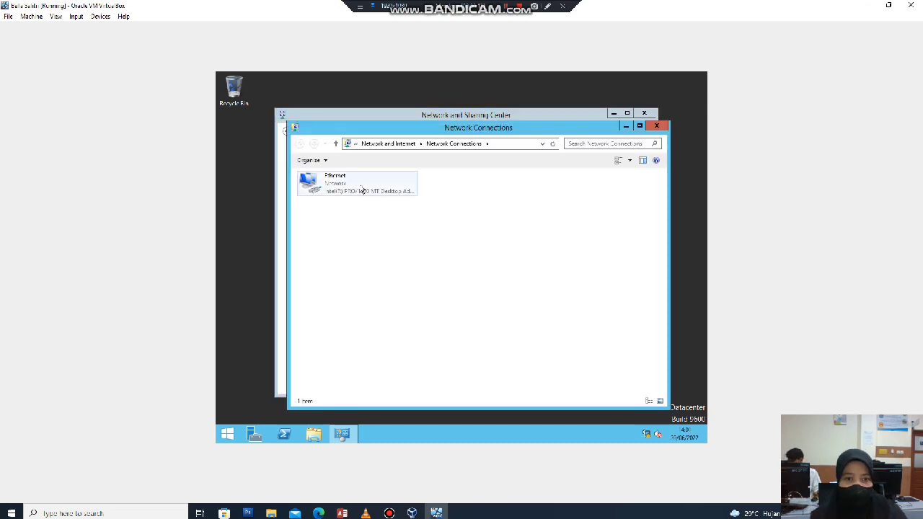
{"action": "right_click", "coordinate": [359, 189]}
{"action": "left_click", "coordinate": [340, 196]}
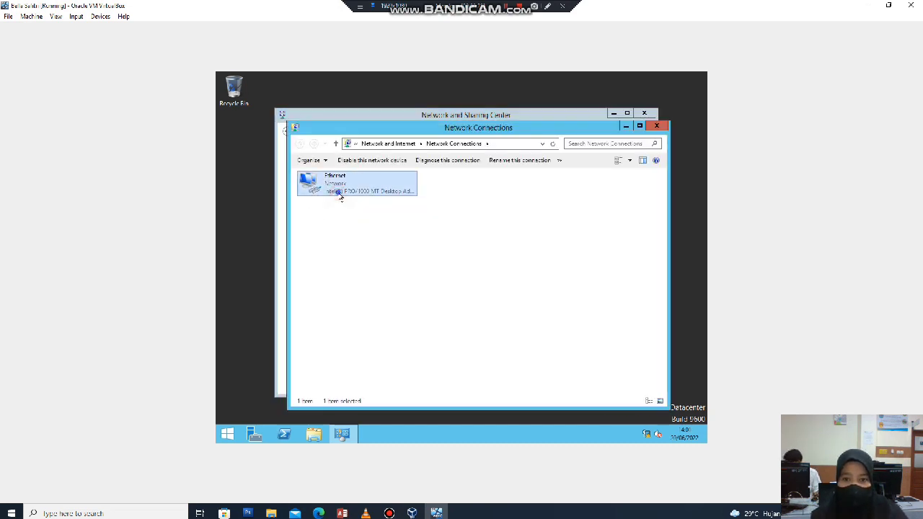
{"action": "right_click", "coordinate": [338, 190]}
{"action": "left_click", "coordinate": [365, 282]}
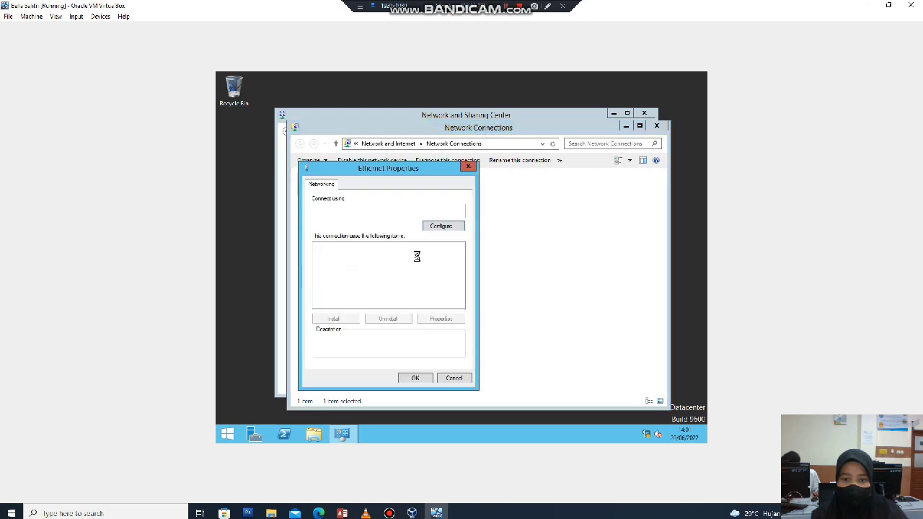
Set the Ethernet adapter's IPv4 preferred DNS server to 127.0.0.1, and close the network windows.
{"action": "left_click", "coordinate": [375, 304]}
{"action": "left_click", "coordinate": [425, 317]}
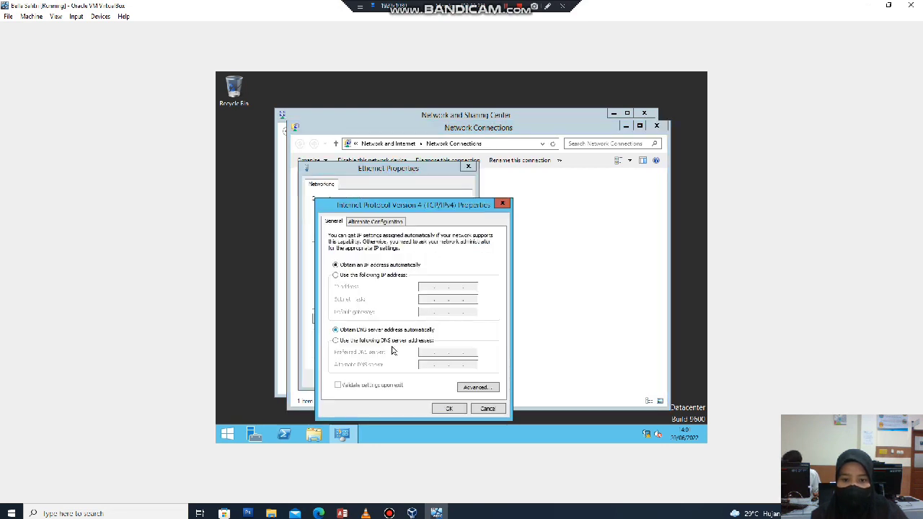
{"action": "left_click", "coordinate": [361, 341]}
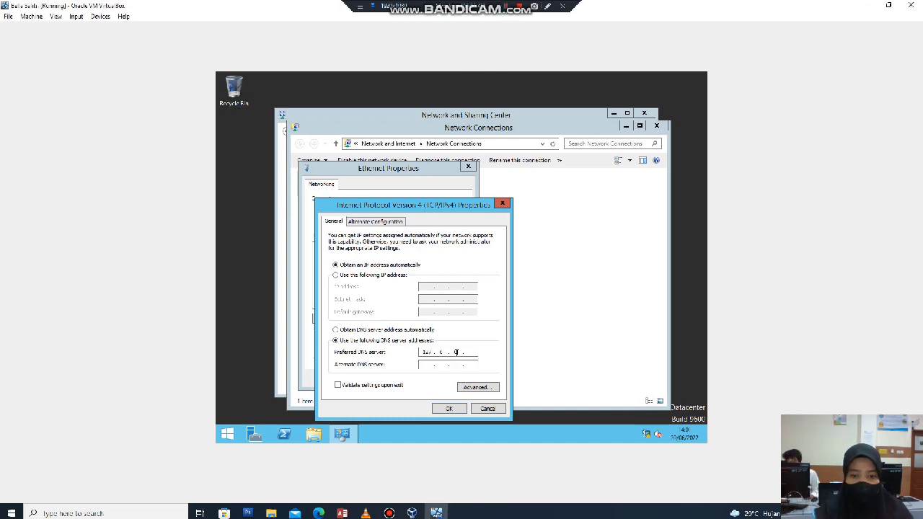
{"action": "type", "text": "1"}
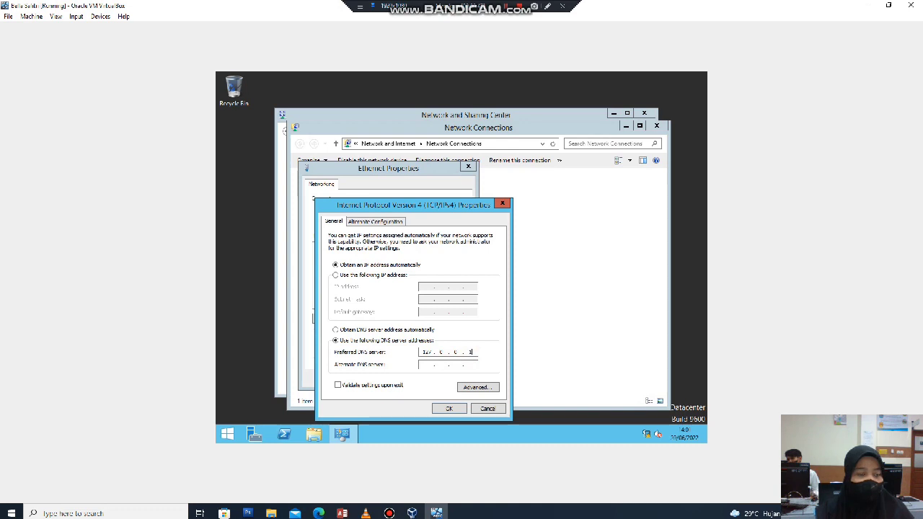
{"action": "left_click", "coordinate": [448, 408]}
{"action": "left_click", "coordinate": [423, 377]}
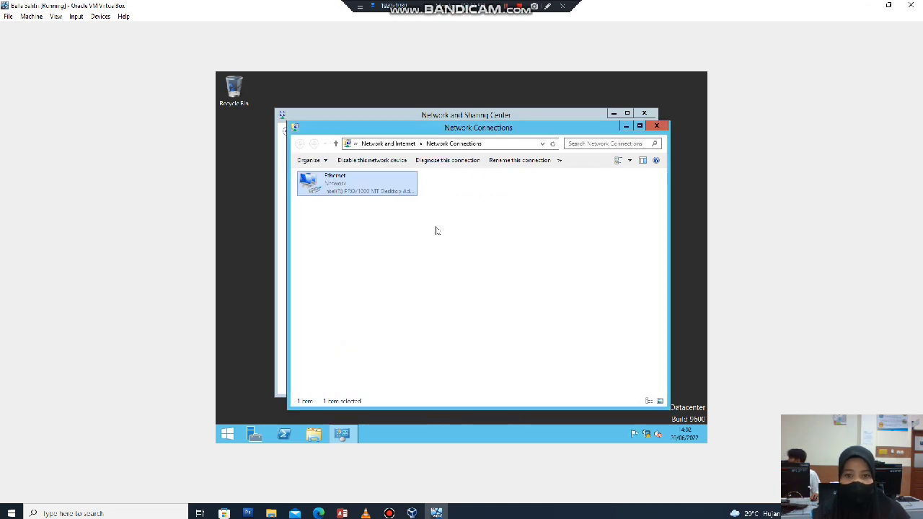
{"action": "left_click", "coordinate": [656, 125]}
{"action": "left_click", "coordinate": [644, 113]}
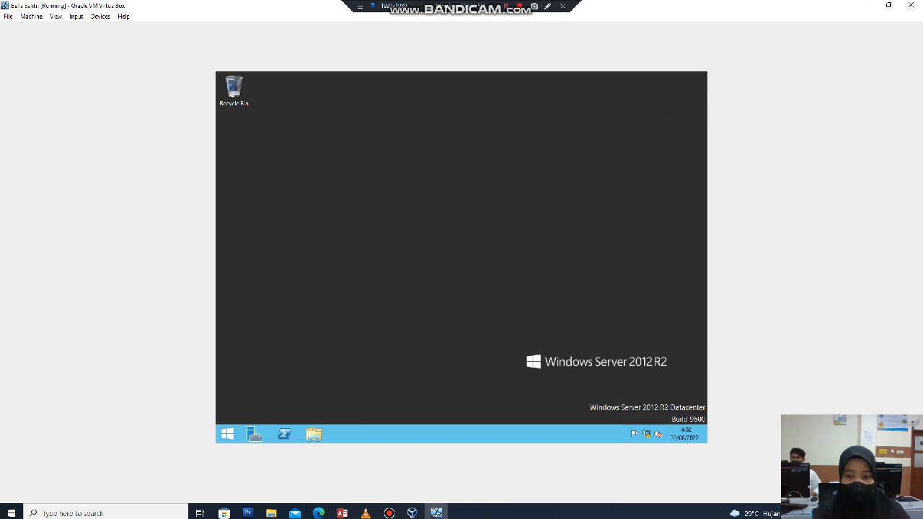
Restart the server with Operating System: Reconfiguration (Unplanned) as the reason.
{"action": "left_click", "coordinate": [227, 433]}
{"action": "left_click", "coordinate": [646, 111]}
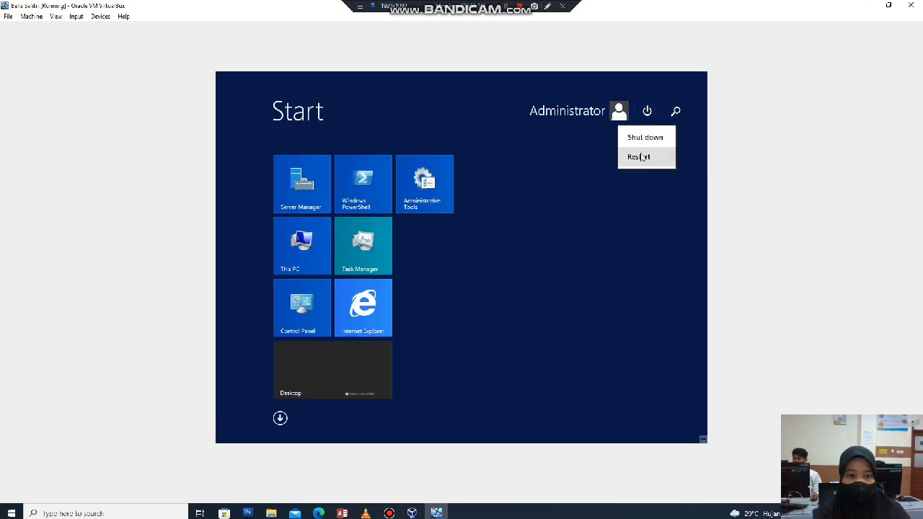
{"action": "left_click", "coordinate": [641, 156]}
{"action": "left_click", "coordinate": [655, 168]}
{"action": "left_click", "coordinate": [641, 321]}
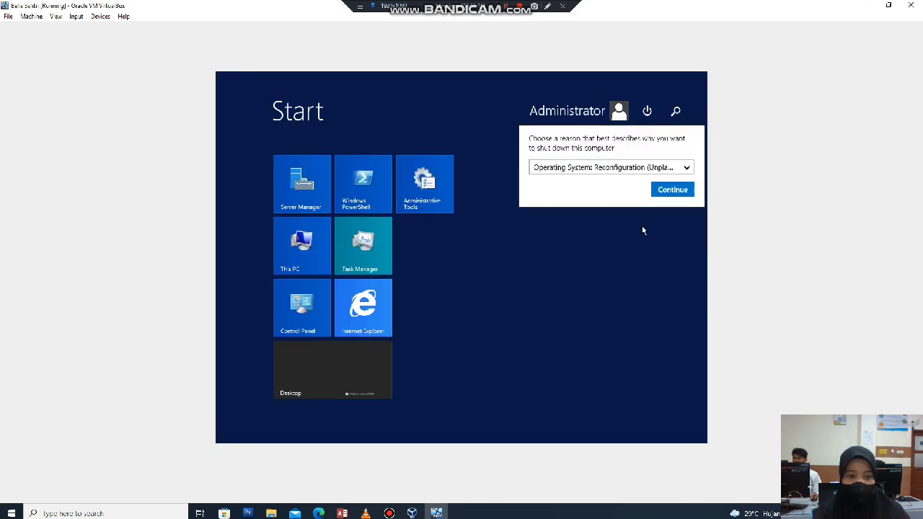
{"action": "left_click", "coordinate": [666, 191]}
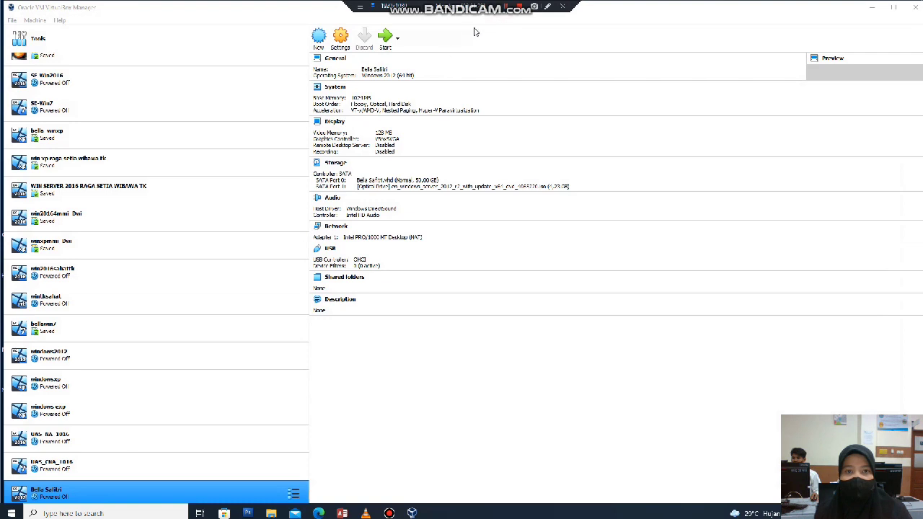
Enable Adapter 2 in the virtual machine's network settings and keep Adapter 1 attached to NAT.
{"action": "left_click", "coordinate": [339, 38]}
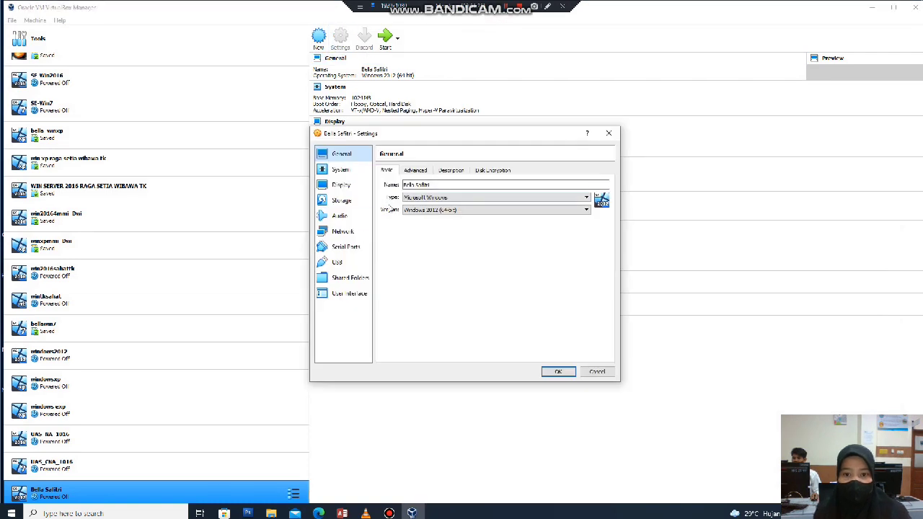
{"action": "left_click", "coordinate": [351, 200]}
{"action": "left_click", "coordinate": [343, 231]}
{"action": "left_click", "coordinate": [477, 196]}
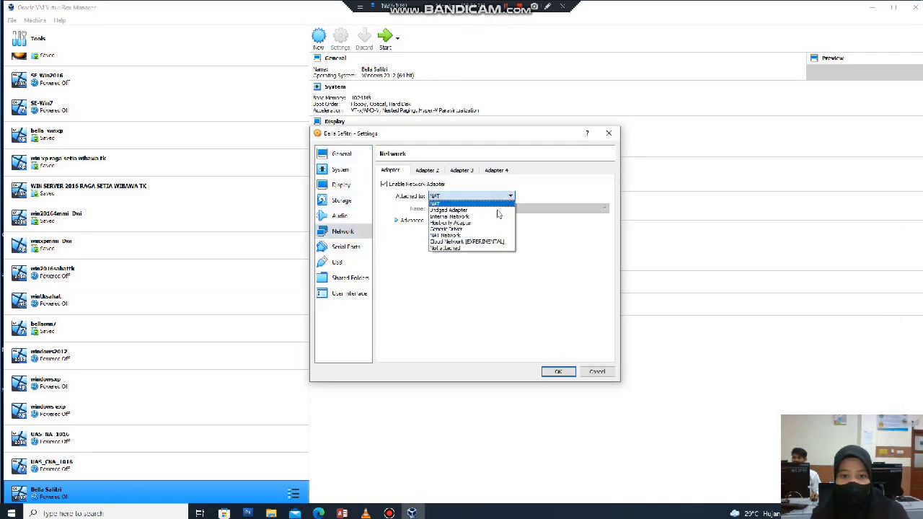
{"action": "left_click", "coordinate": [495, 211]}
{"action": "left_click", "coordinate": [428, 170]}
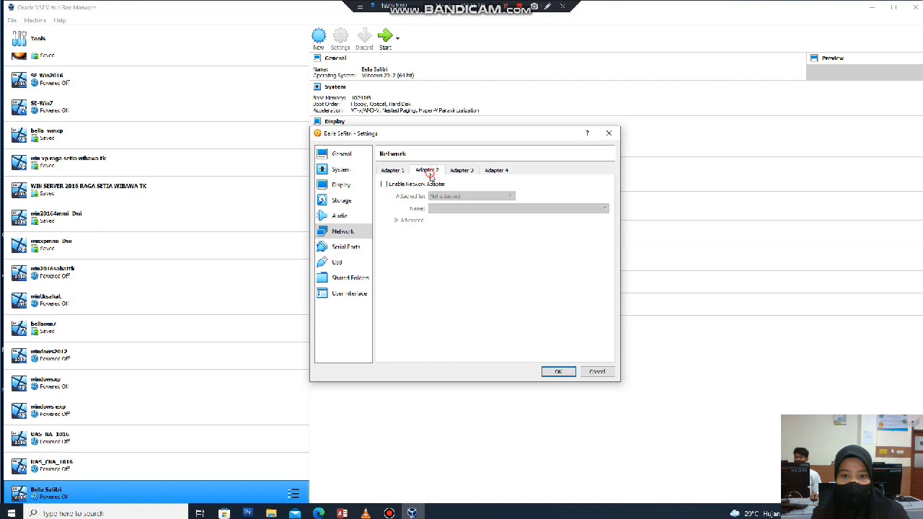
{"action": "left_click", "coordinate": [384, 184]}
{"action": "left_click", "coordinate": [392, 170]}
{"action": "left_click", "coordinate": [503, 195]}
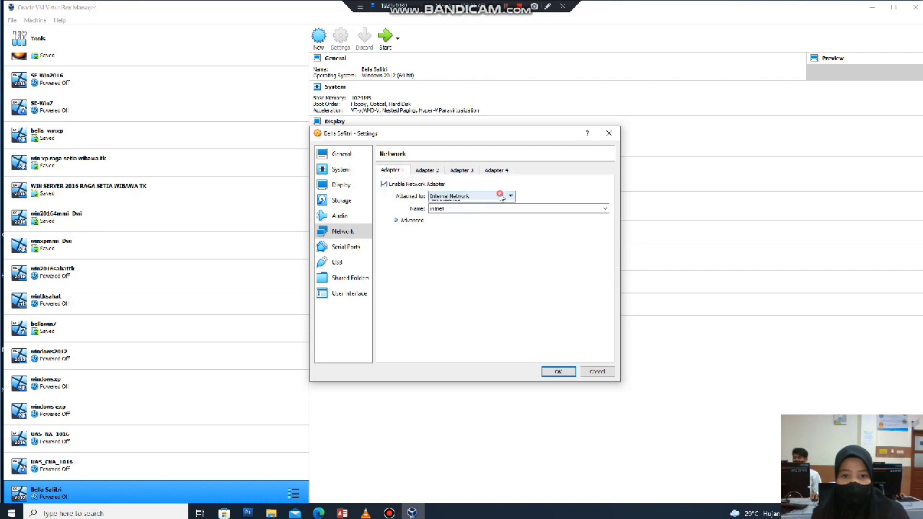
{"action": "left_click", "coordinate": [460, 205]}
Attach Adapter 2 to the Internal Network intnet and start the virtual machine with the saved settings.
{"action": "left_click", "coordinate": [426, 171]}
{"action": "left_click", "coordinate": [397, 171]}
{"action": "left_click", "coordinate": [427, 171]}
{"action": "left_click", "coordinate": [451, 193]}
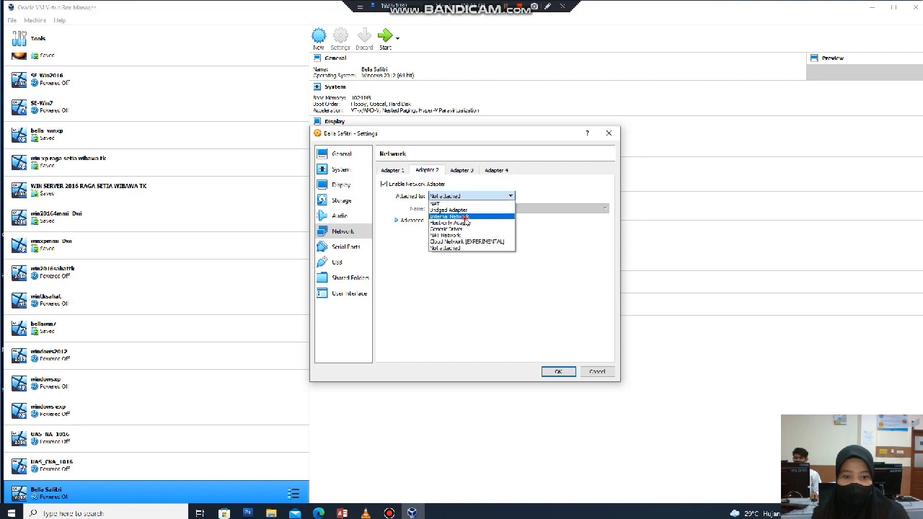
{"action": "left_click", "coordinate": [461, 215]}
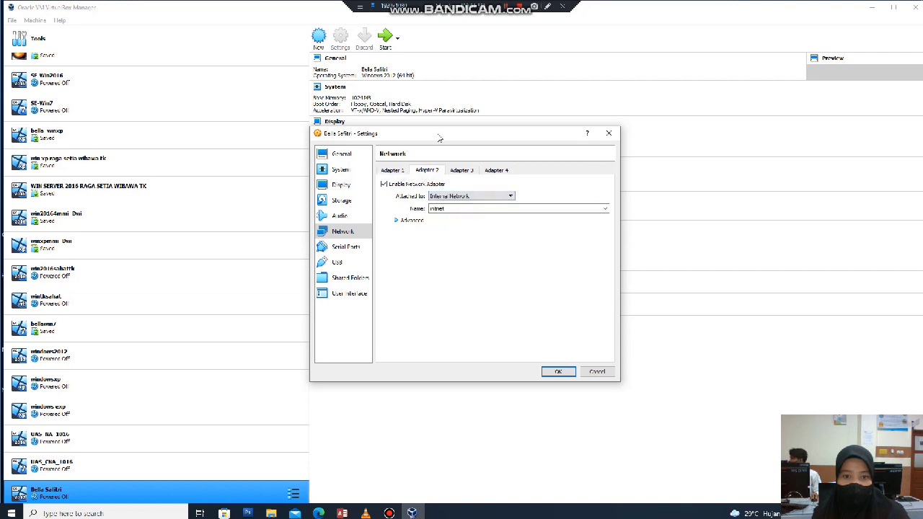
{"action": "left_click", "coordinate": [557, 372]}
{"action": "left_click", "coordinate": [385, 37]}
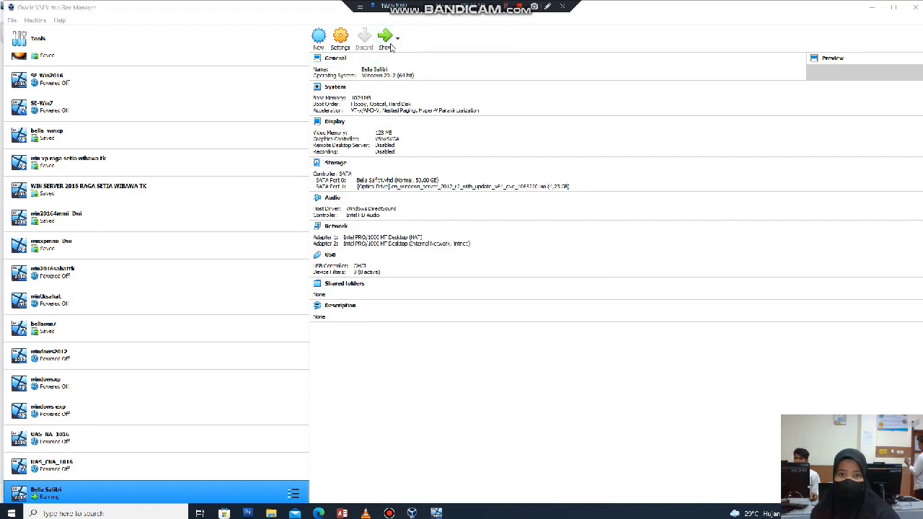
{"action": "left_click", "coordinate": [385, 37]}
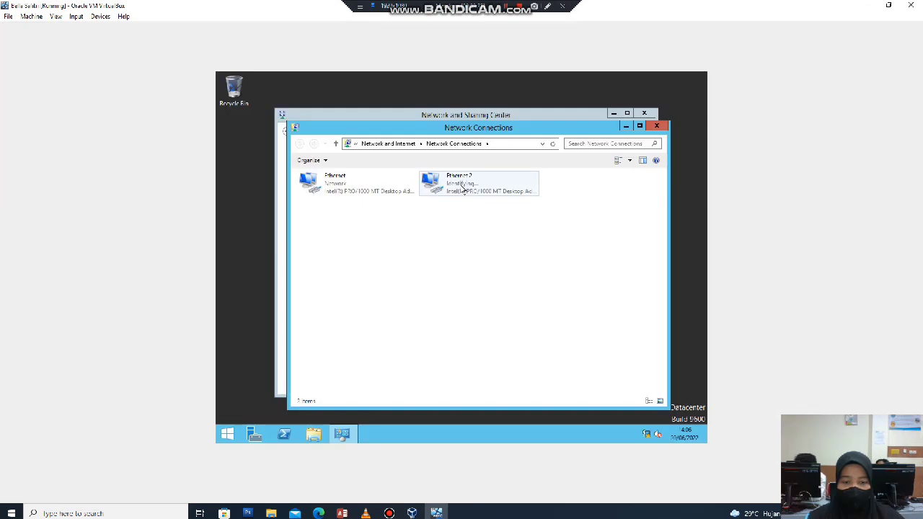
Assign Ethernet 2 the static IPv4 address 172.20.0.1, fill in its subnet mask, and close the network connections.
{"action": "right_click", "coordinate": [515, 189]}
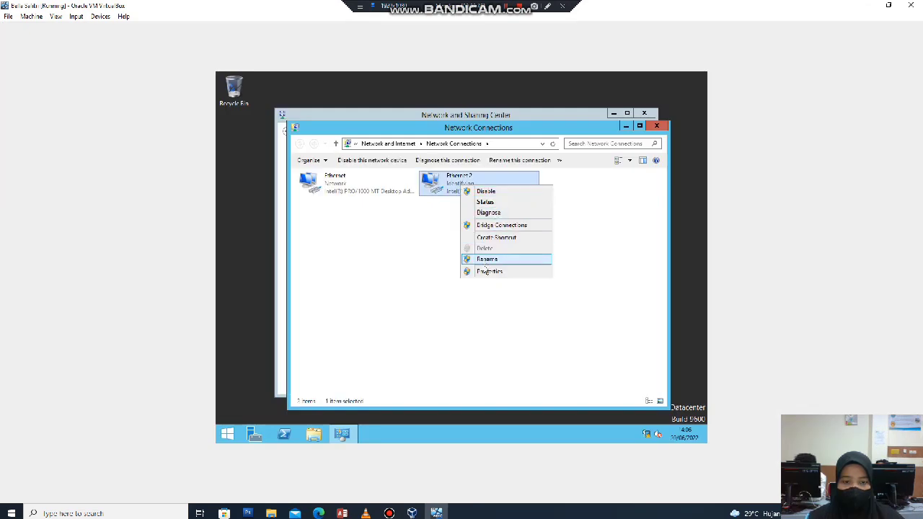
{"action": "left_click", "coordinate": [486, 272]}
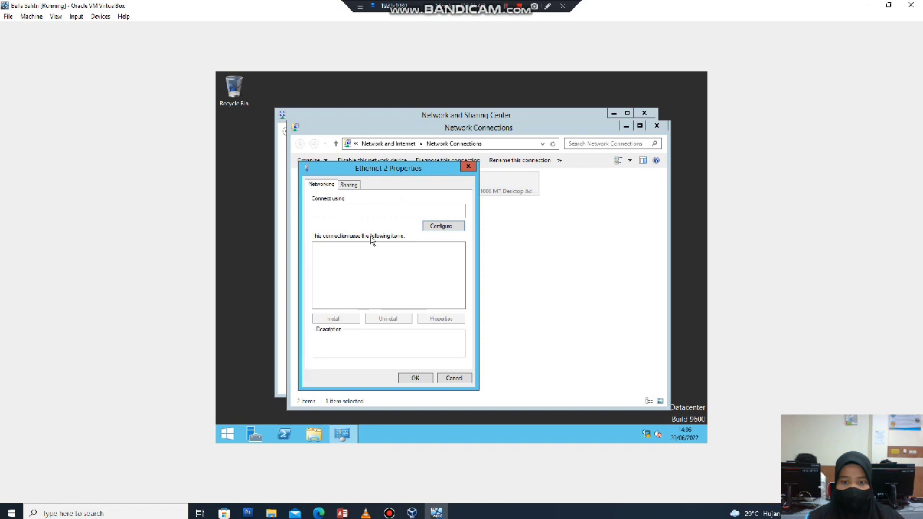
{"action": "left_click", "coordinate": [396, 305]}
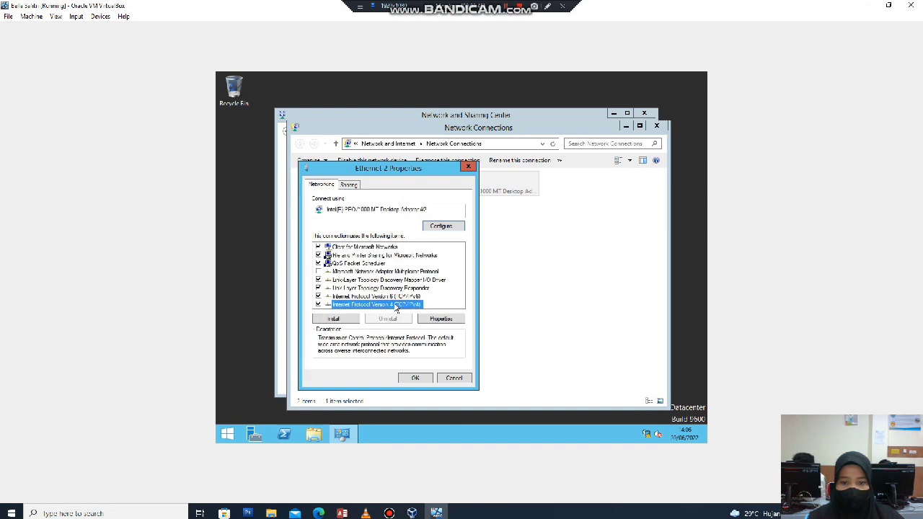
{"action": "left_click", "coordinate": [438, 319]}
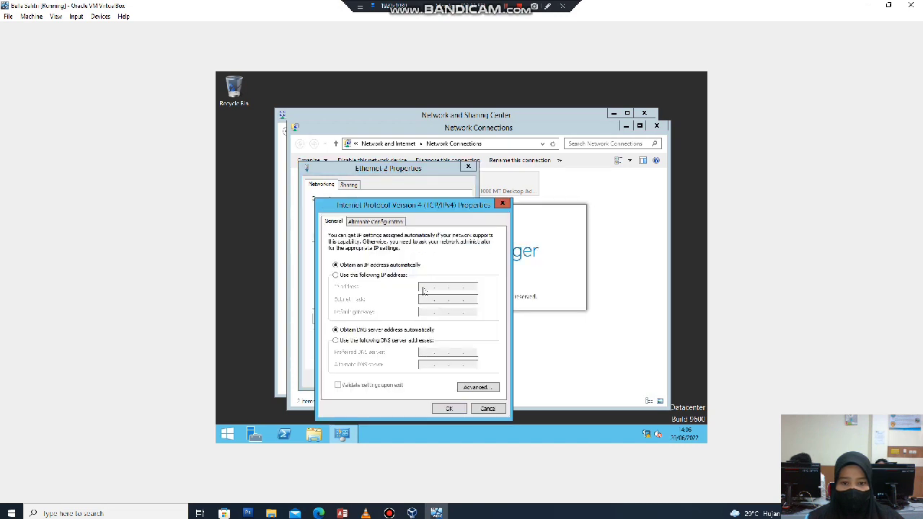
{"action": "left_click", "coordinate": [335, 275]}
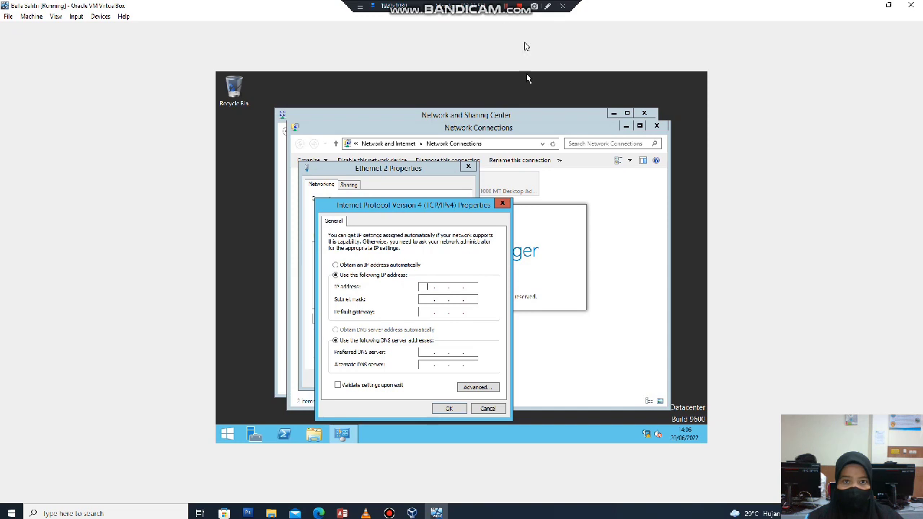
{"action": "type", "text": "172.1"}
{"action": "type", "text": "0.0.1"}
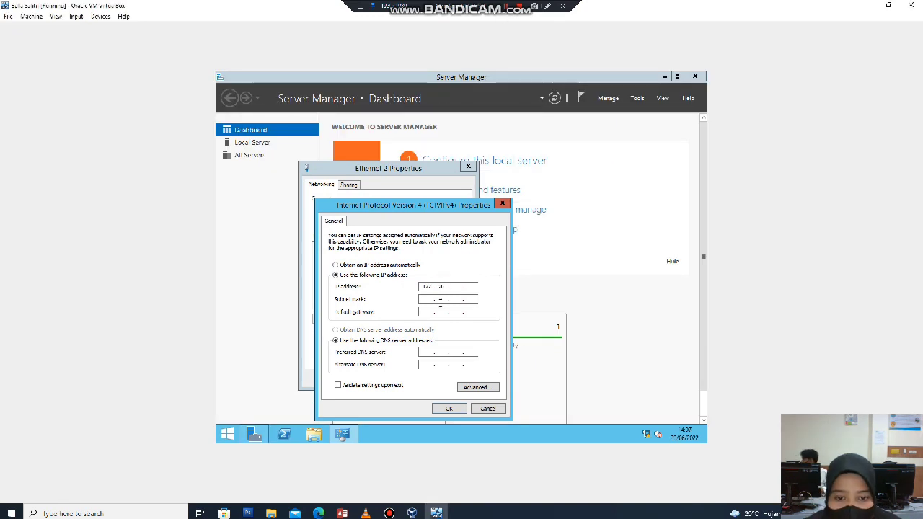
{"action": "left_click", "coordinate": [470, 299]}
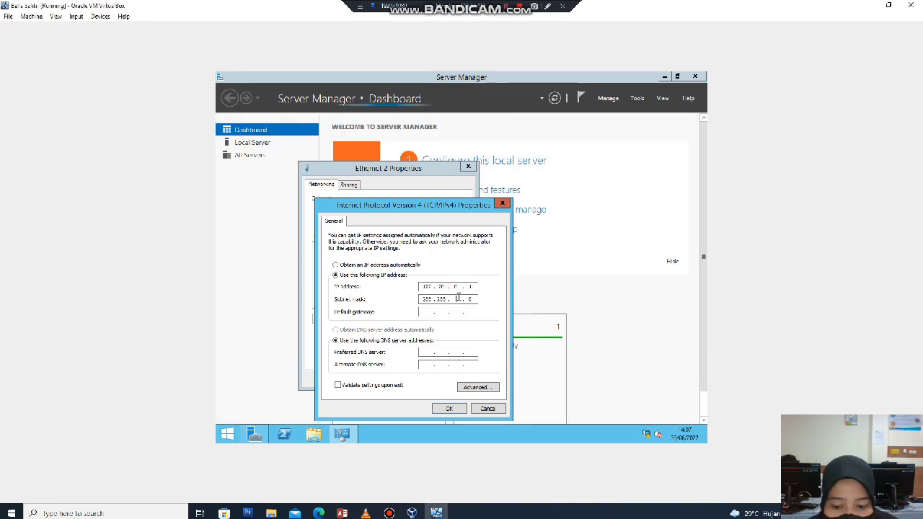
{"action": "left_click", "coordinate": [449, 409]}
{"action": "left_click", "coordinate": [414, 377]}
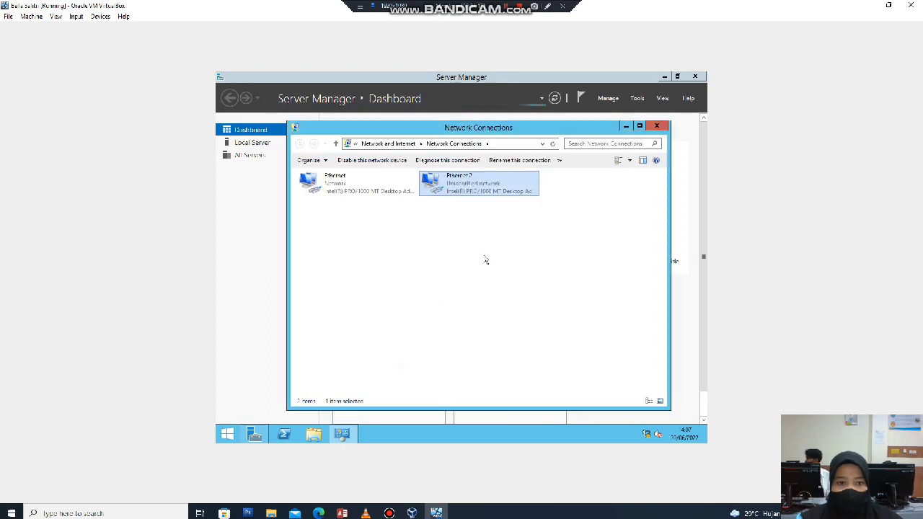
{"action": "left_click", "coordinate": [655, 126]}
Ping 172.20.0.1 from a Command Prompt on the server.
{"action": "key", "text": "super+r"}
{"action": "type", "text": "cmd"}
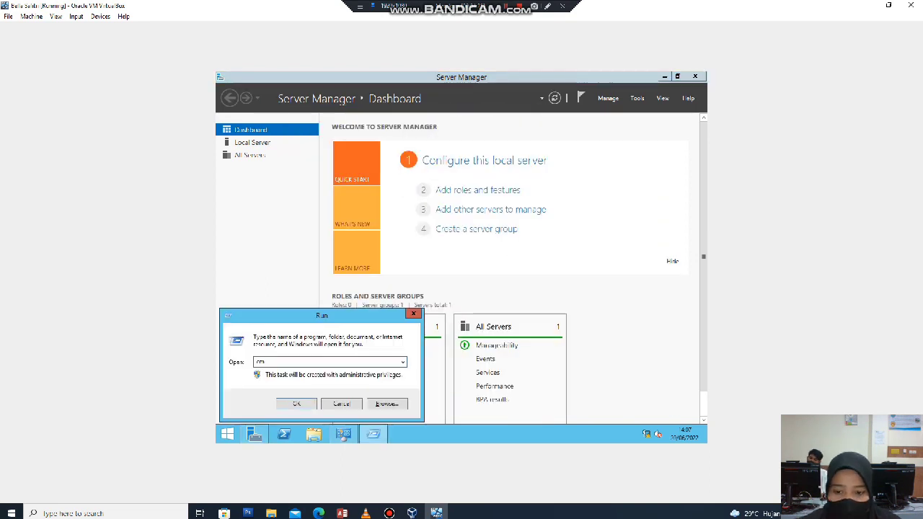
{"action": "left_click", "coordinate": [295, 404]}
{"action": "type", "text": "ping "}
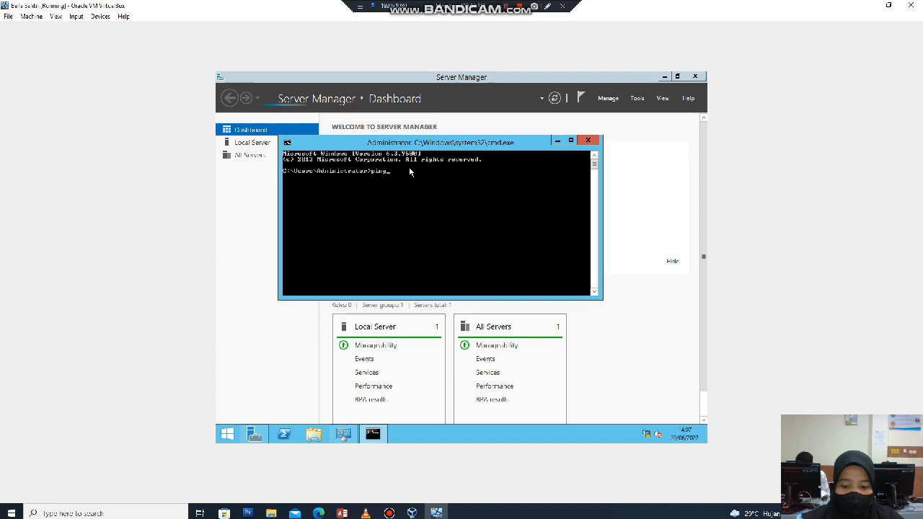
{"action": "type", "text": "172"}
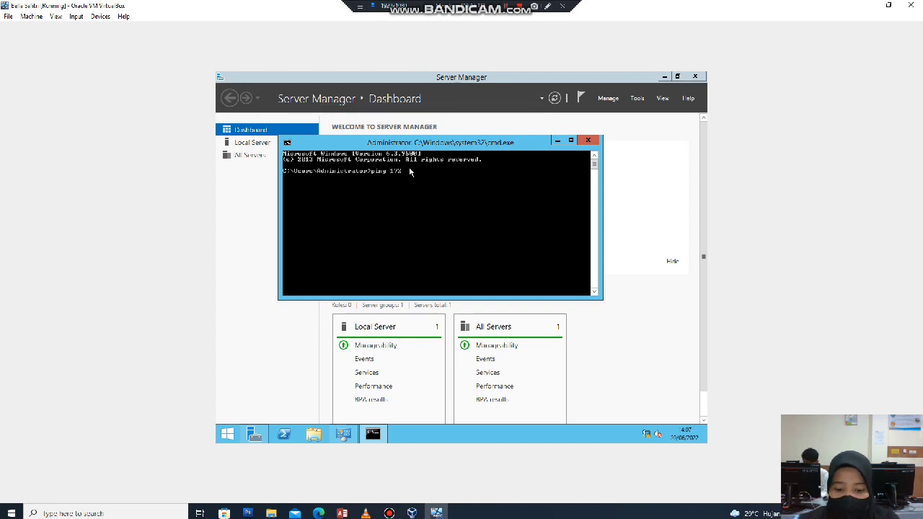
{"action": "type", "text": ".22"}
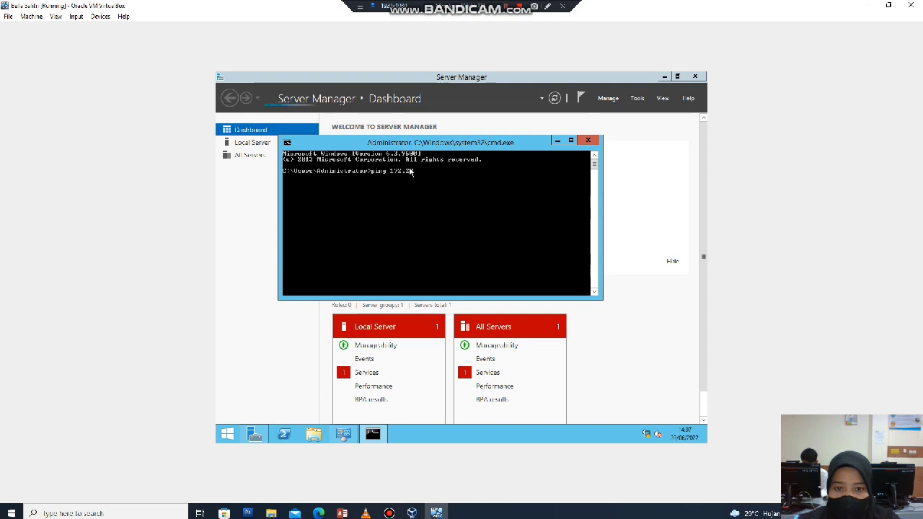
{"action": "type", "text": ".0"}
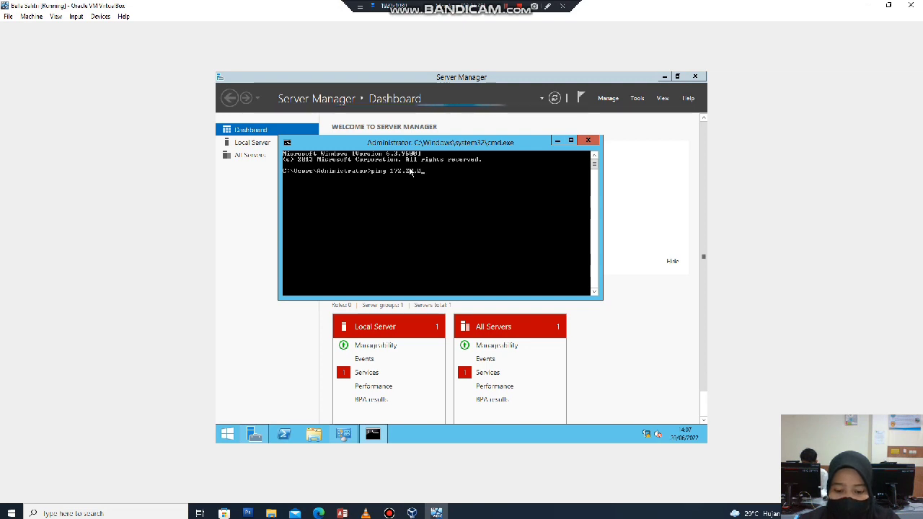
{"action": "type", "text": ".1"}
{"action": "key", "text": "Return"}
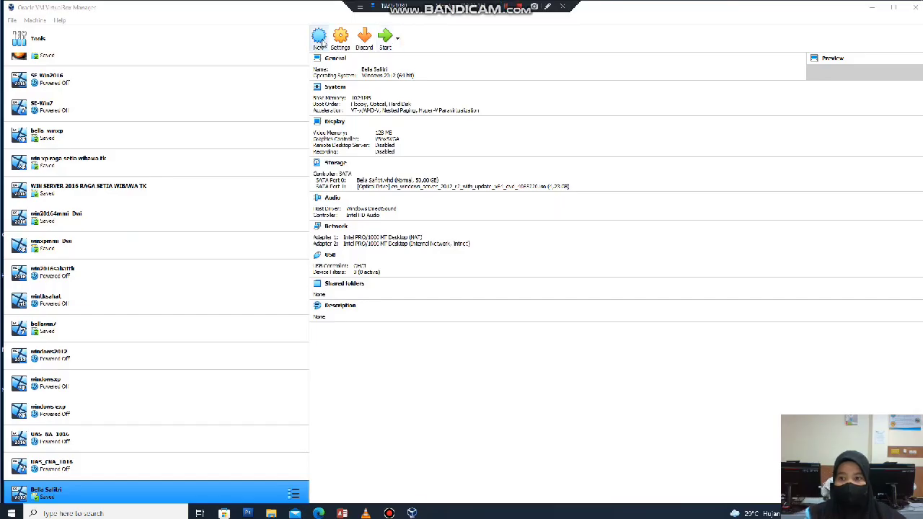
Begin a new virtual machine named with the person's name plus "_xp", with Windows XP (64-bit) as its version.
{"action": "left_click", "coordinate": [319, 39]}
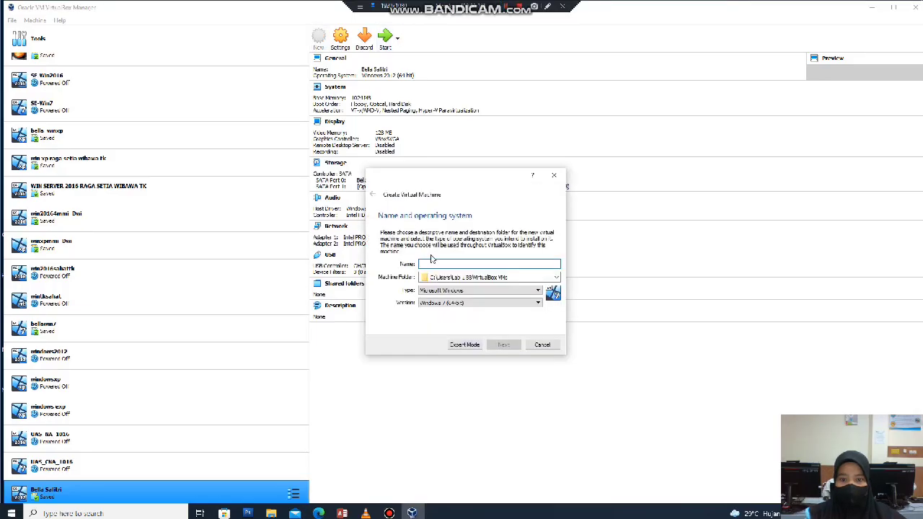
{"action": "type", "text": "Be"}
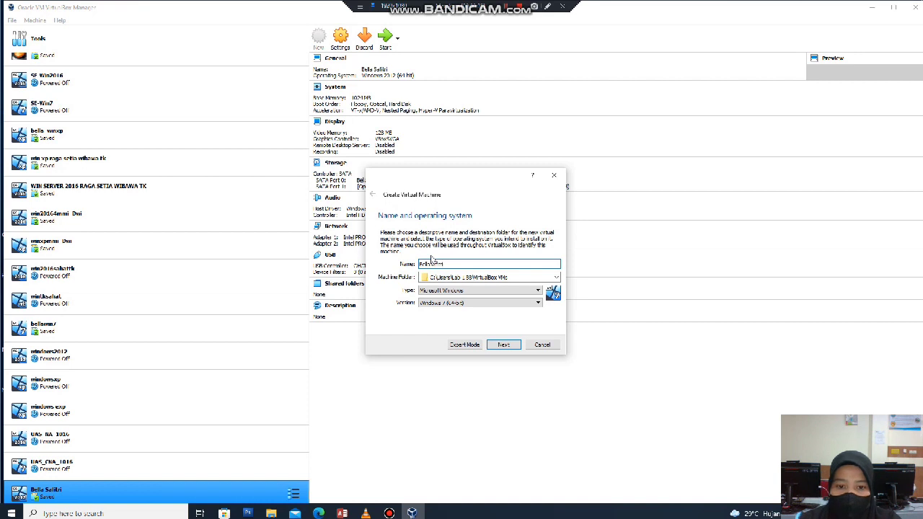
{"action": "type", "text": "llasafitri_xp"}
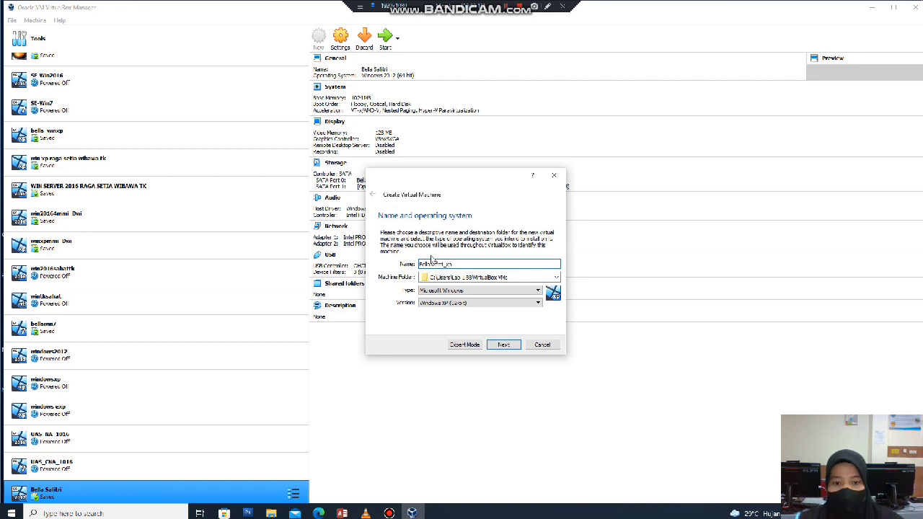
{"action": "left_click", "coordinate": [532, 304]}
{"action": "left_click", "coordinate": [476, 361]}
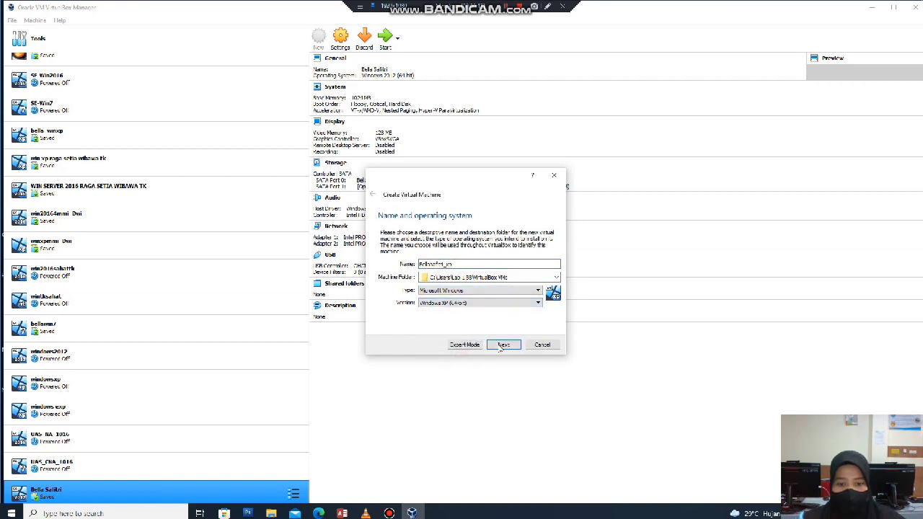
{"action": "left_click", "coordinate": [503, 345]}
Allocate 2048 MB of memory to the new Windows XP virtual machine.
{"action": "key", "text": "BackSpace"}
{"action": "key", "text": "BackSpace"}
{"action": "key", "text": "BackSpace"}
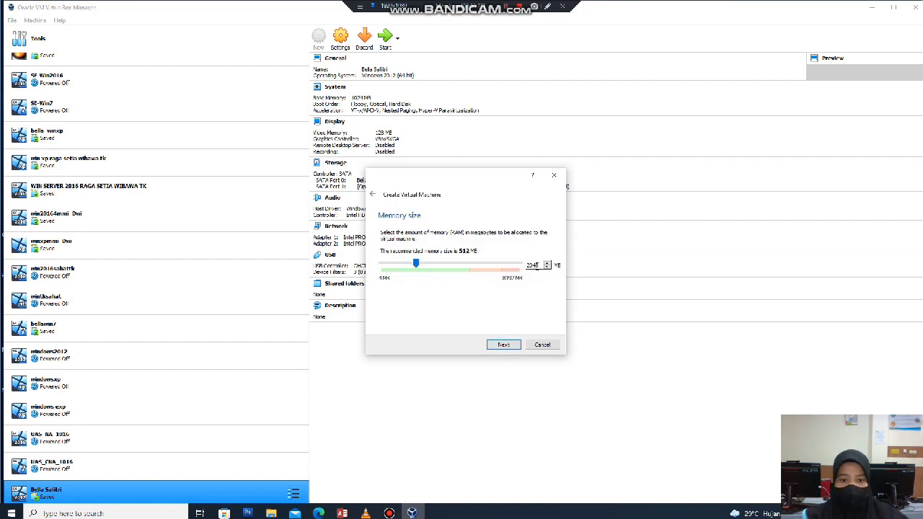
{"action": "left_click", "coordinate": [503, 345]}
Create a dynamically allocated 10 GB virtual hard disk and finish creating the Windows XP virtual machine.
{"action": "left_click", "coordinate": [500, 345]}
{"action": "left_click", "coordinate": [506, 358]}
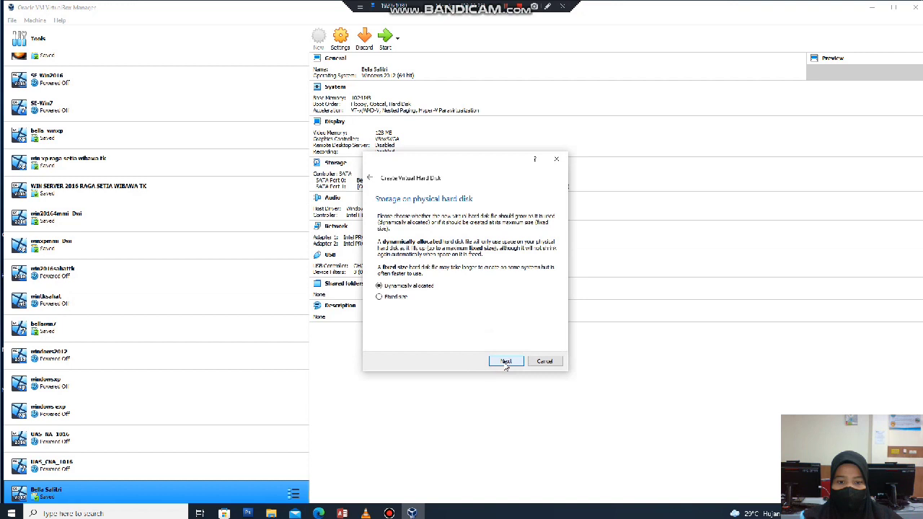
{"action": "left_click", "coordinate": [506, 361]}
{"action": "left_click", "coordinate": [506, 363]}
{"action": "left_click", "coordinate": [497, 345]}
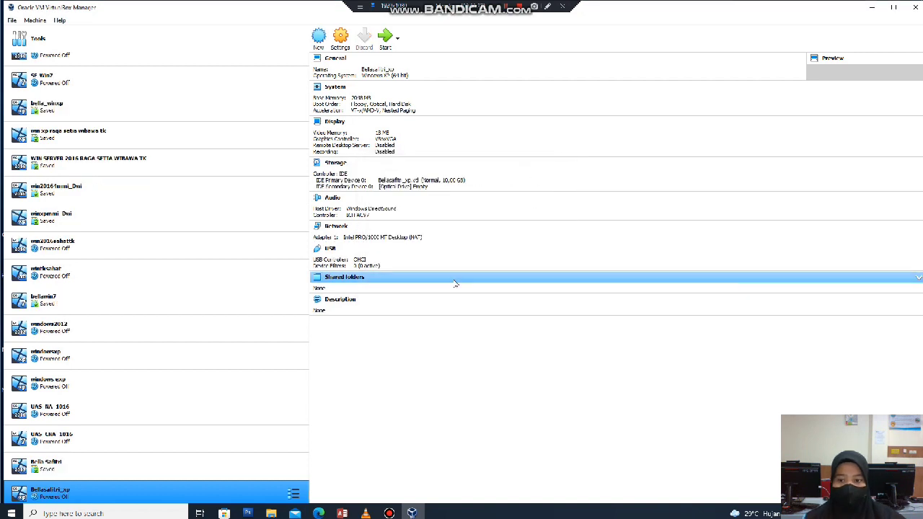
Attach the Windows XP Professional SP3 disc image to the virtual machine's empty optical drive and save the settings.
{"action": "left_click", "coordinate": [341, 36]}
{"action": "left_click", "coordinate": [341, 199]}
{"action": "left_click", "coordinate": [406, 203]}
{"action": "left_click", "coordinate": [611, 179]}
{"action": "left_click", "coordinate": [648, 237]}
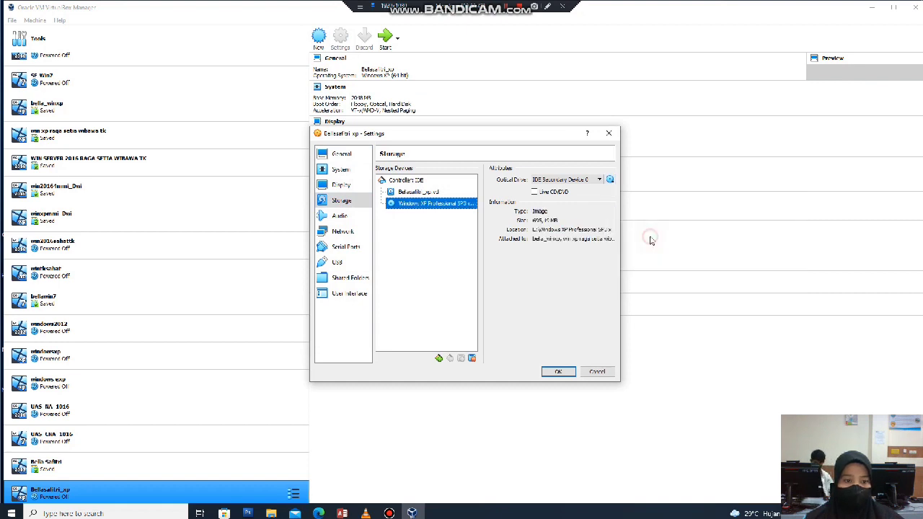
{"action": "left_click", "coordinate": [557, 372]}
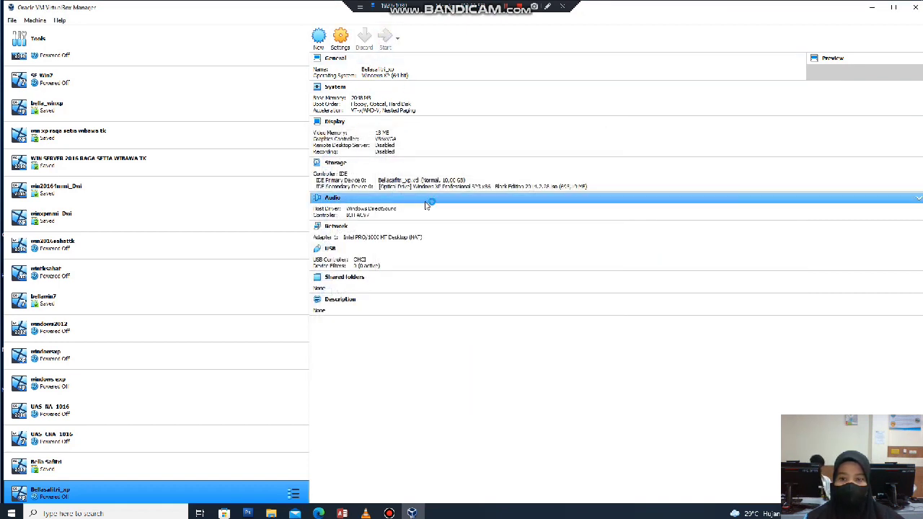
Start the Windows XP virtual machine from its installation disc image and begin Windows XP setup.
{"action": "left_click", "coordinate": [530, 295]}
{"action": "scroll", "coordinate": [429, 275], "scroll_direction": "down", "scroll_amount": 1}
{"action": "double_click", "coordinate": [431, 282]}
{"action": "left_click", "coordinate": [480, 318]}
{"action": "left_click", "coordinate": [581, 118]}
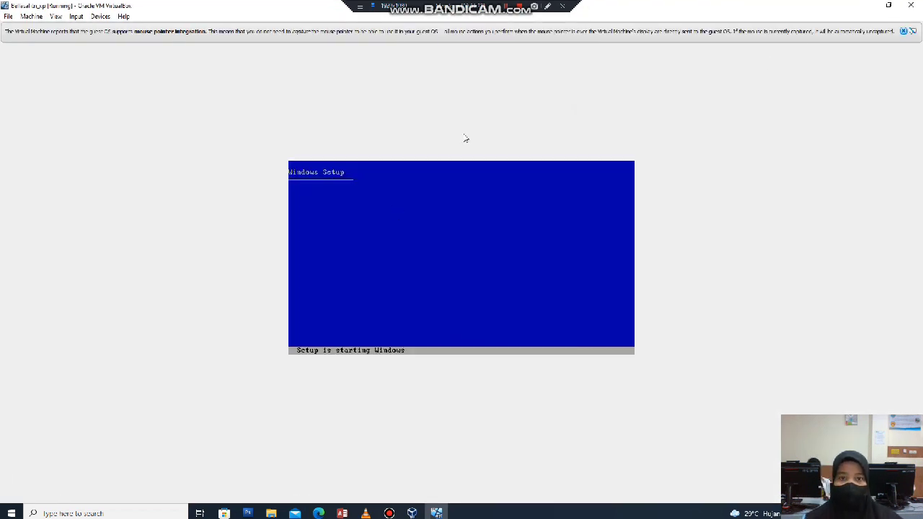
{"action": "key", "text": "Return"}
{"action": "key", "text": "F8"}
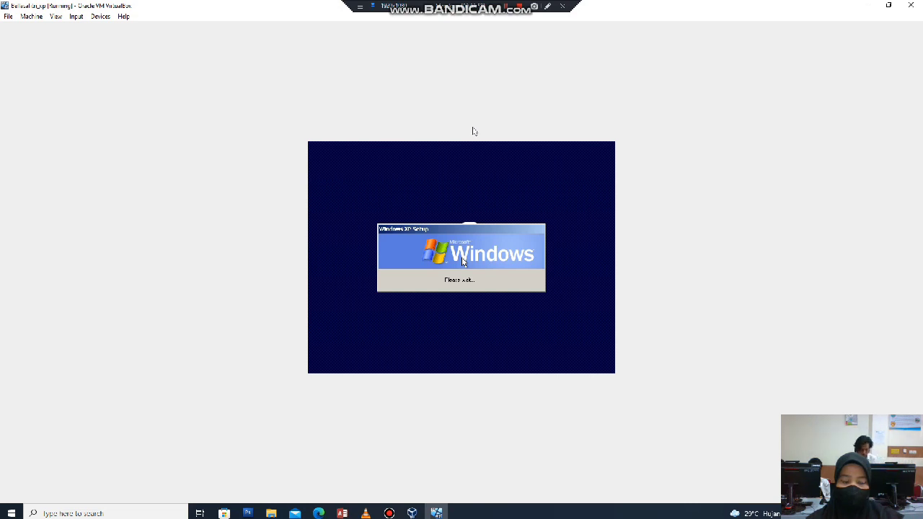
{"action": "left_click", "coordinate": [506, 6]}
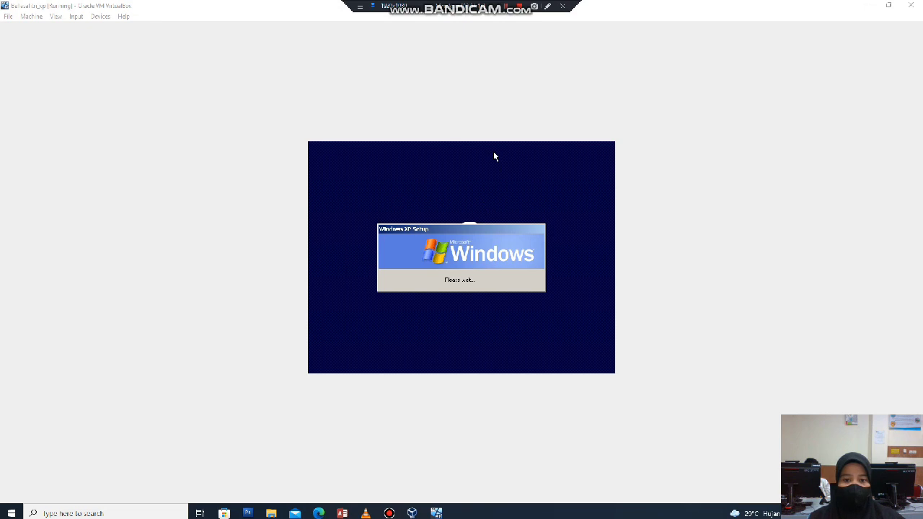
{"action": "left_click", "coordinate": [505, 6]}
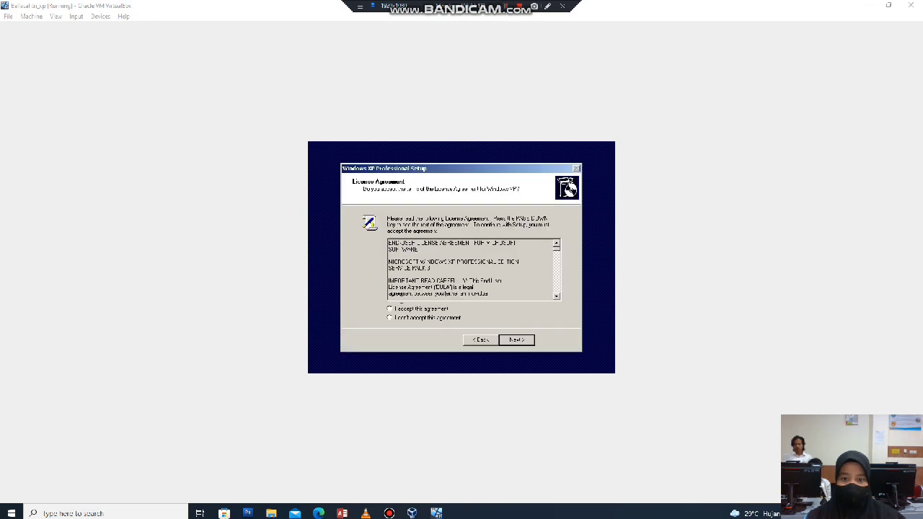
Accept the Windows XP license agreement, continue setup, and dismiss the mouse pointer integration message.
{"action": "left_click", "coordinate": [390, 308]}
{"action": "left_click", "coordinate": [511, 340]}
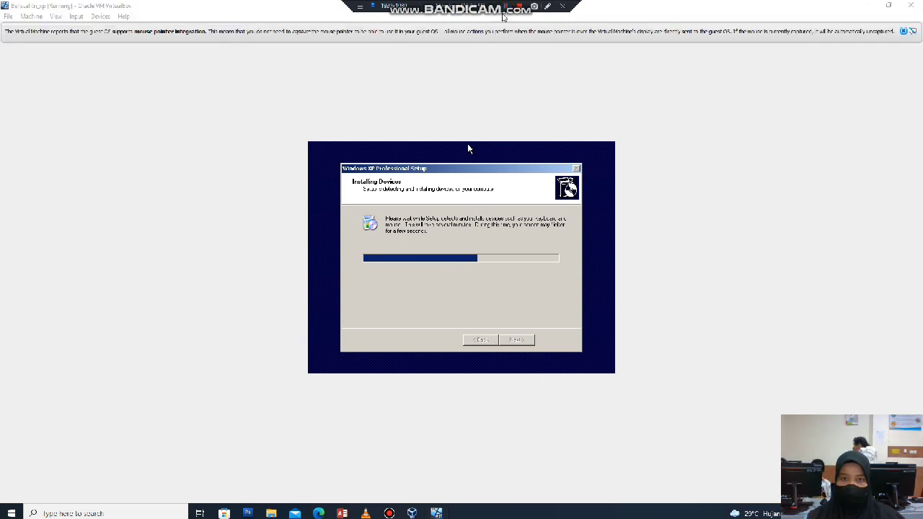
{"action": "left_click", "coordinate": [903, 31]}
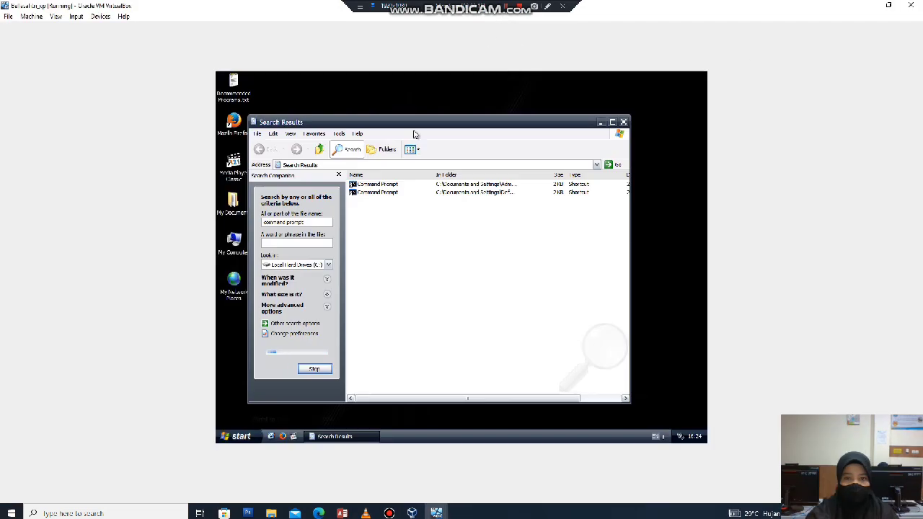
Open Command Prompt from the Windows XP search results and run ping without a target and ipconfig.
{"action": "left_click", "coordinate": [395, 186]}
{"action": "double_click", "coordinate": [373, 193]}
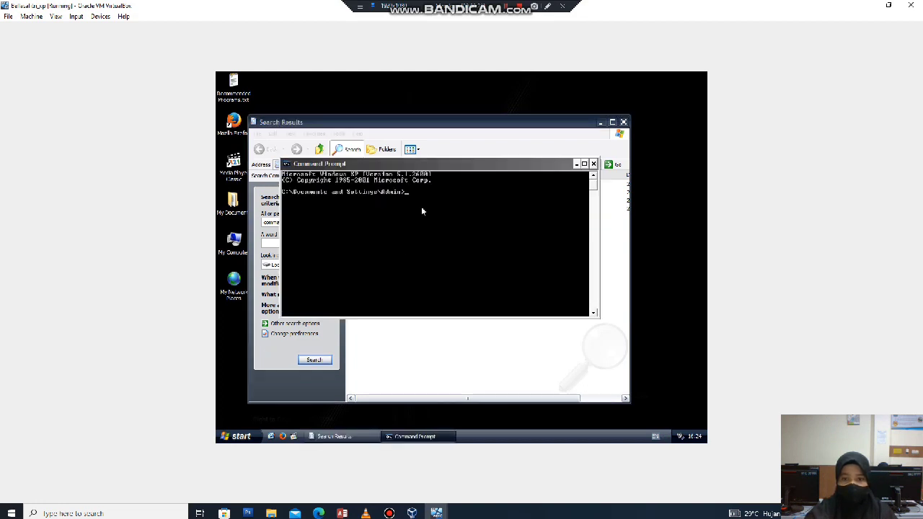
{"action": "type", "text": "ping"}
{"action": "key", "text": "Return"}
{"action": "type", "text": "ipconfig"}
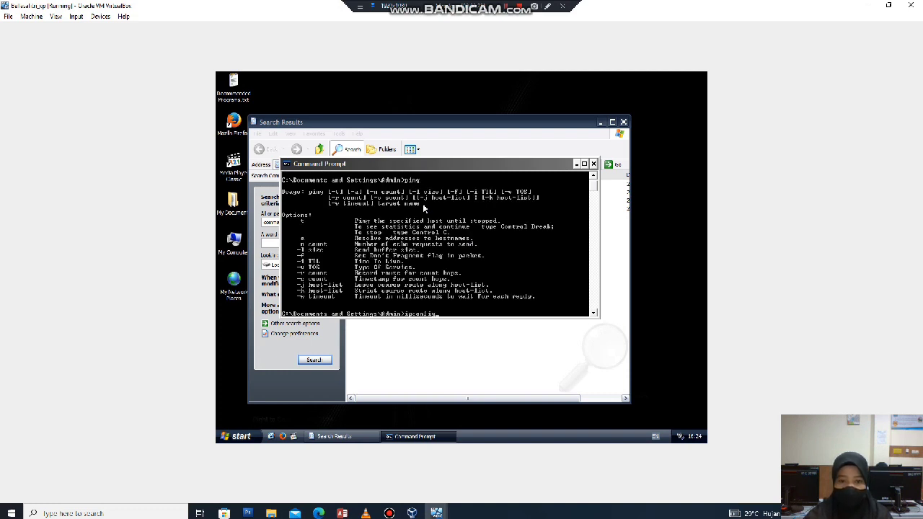
{"action": "key", "text": "Return"}
Ping the loopback address 127.0.0.1 from the Windows XP machine.
{"action": "type", "text": "ping"}
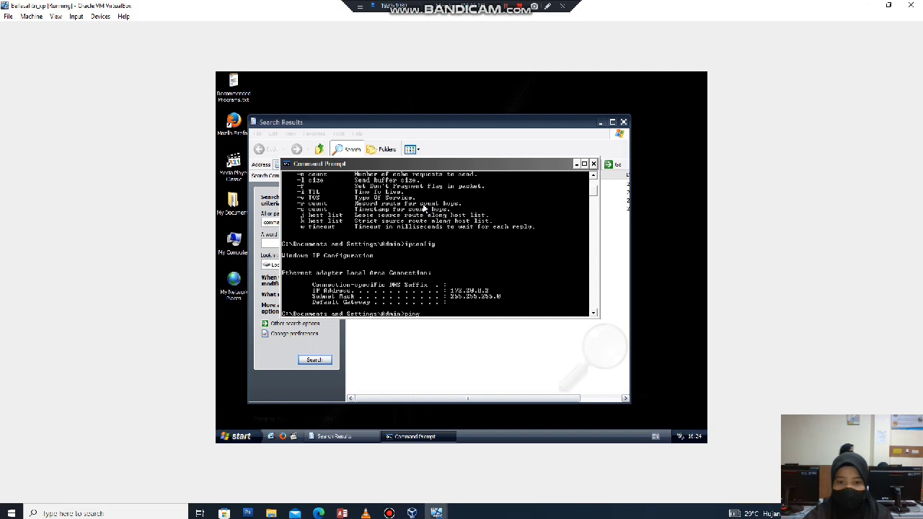
{"action": "type", "text": " 127.0."}
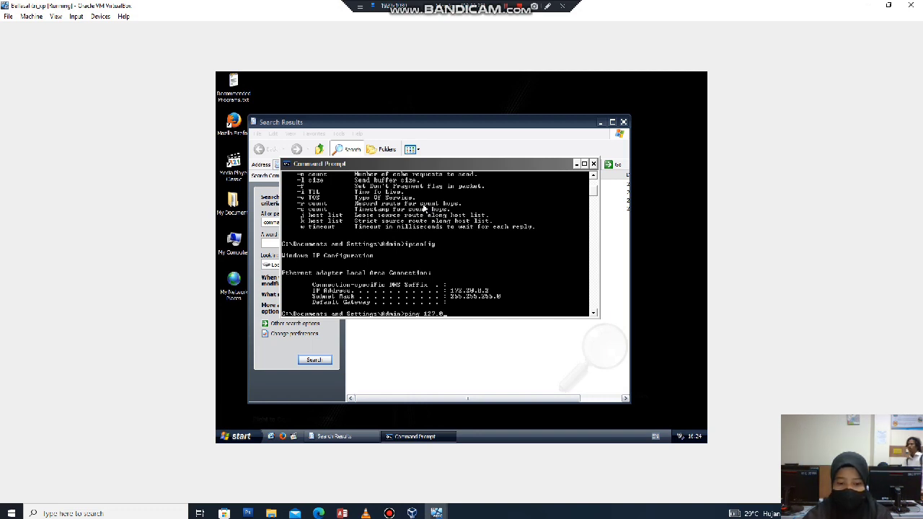
{"action": "type", "text": "0.1"}
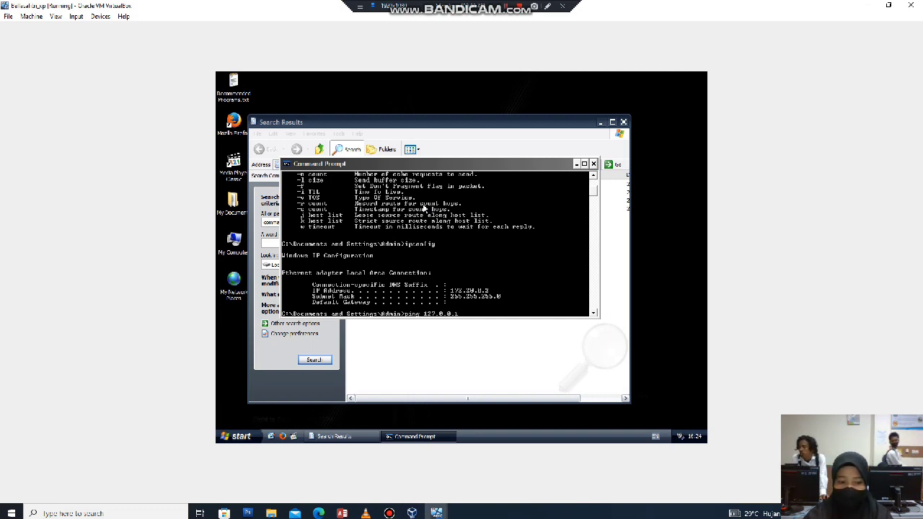
{"action": "key", "text": "Return"}
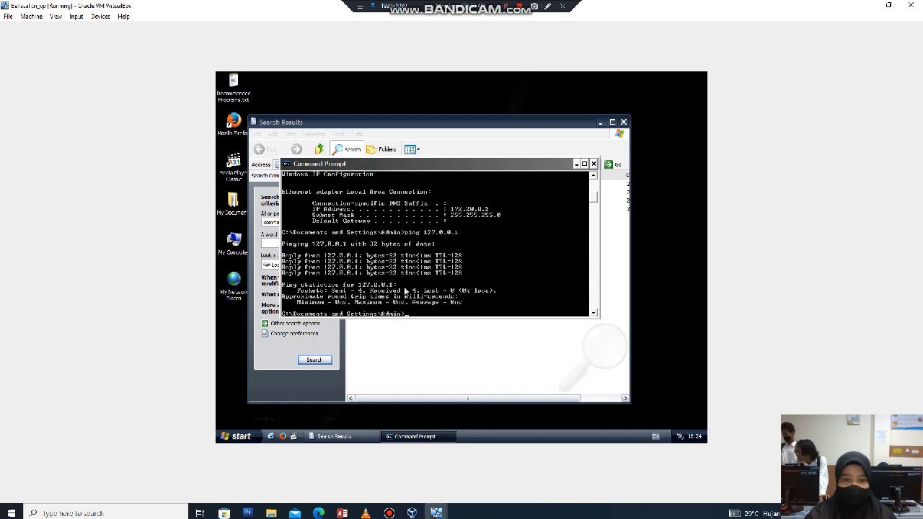
Begin adding roles and features to the local Windows Server, using role-based installation and the server listed in the pool.
{"action": "left_click_drag", "start_coordinate": [440, 319], "coordinate": [441, 348]}
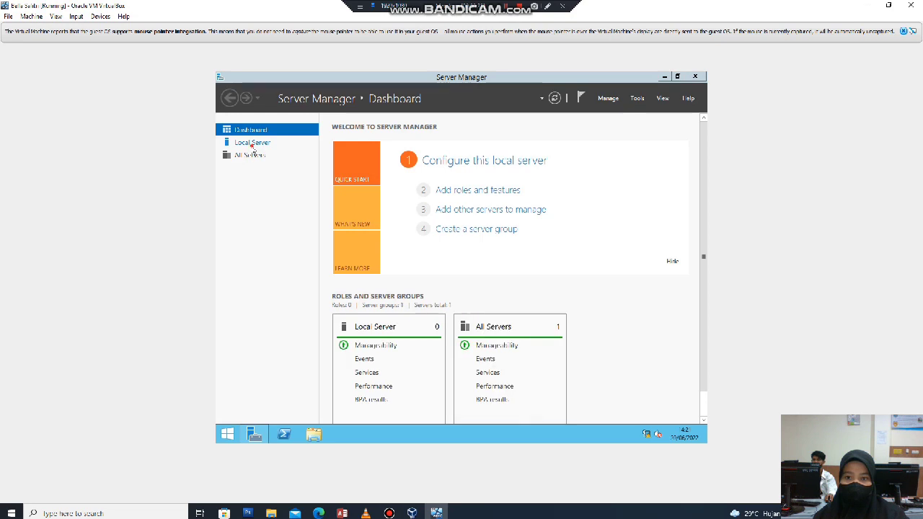
{"action": "left_click", "coordinate": [252, 143]}
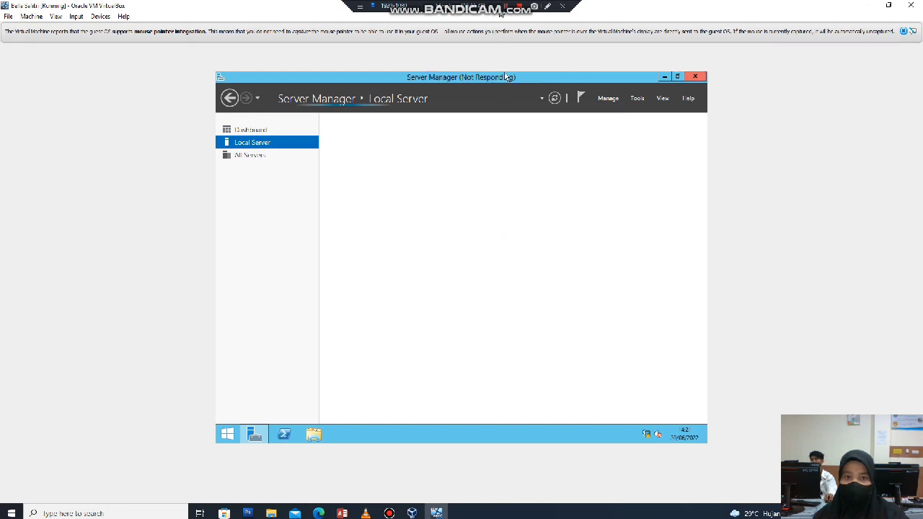
{"action": "left_click", "coordinate": [609, 99]}
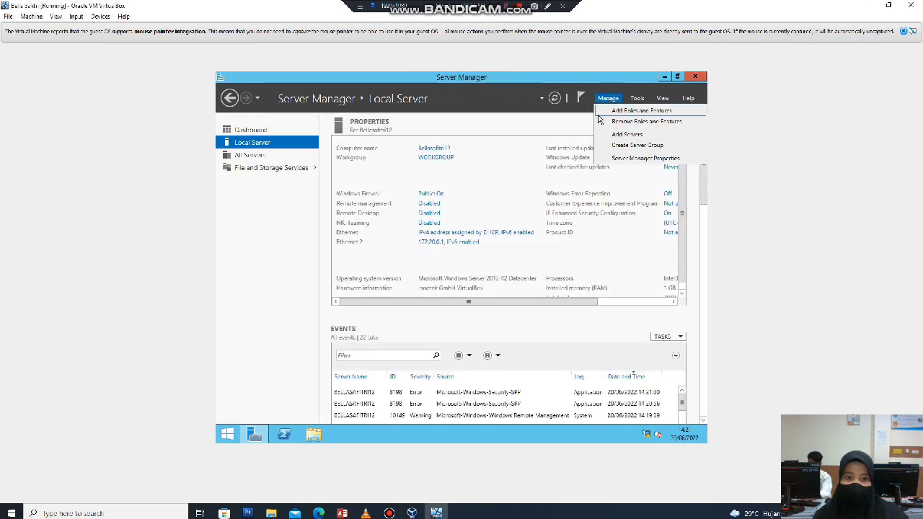
{"action": "left_click", "coordinate": [621, 112]}
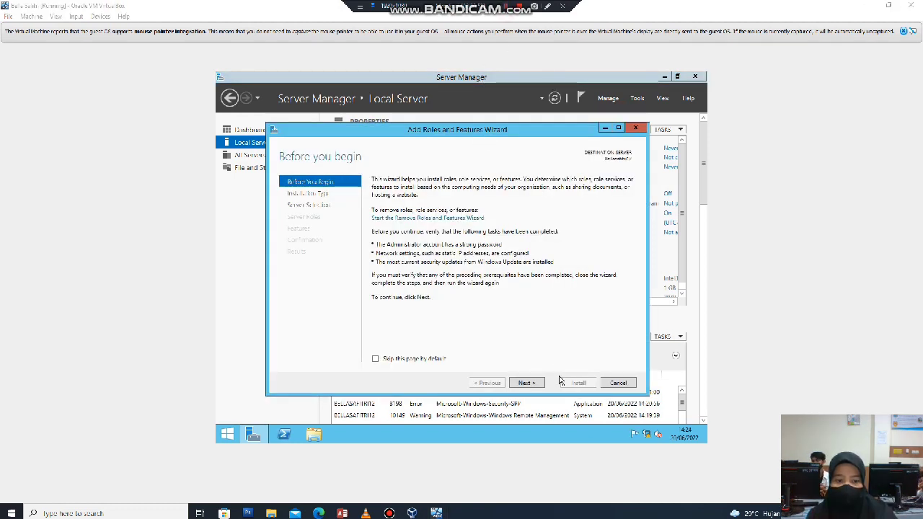
{"action": "left_click", "coordinate": [527, 383]}
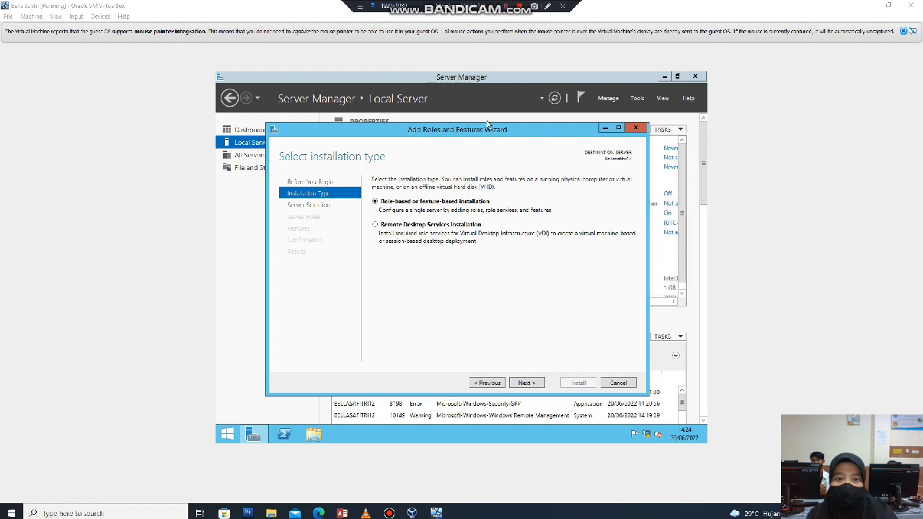
{"action": "left_click", "coordinate": [528, 382]}
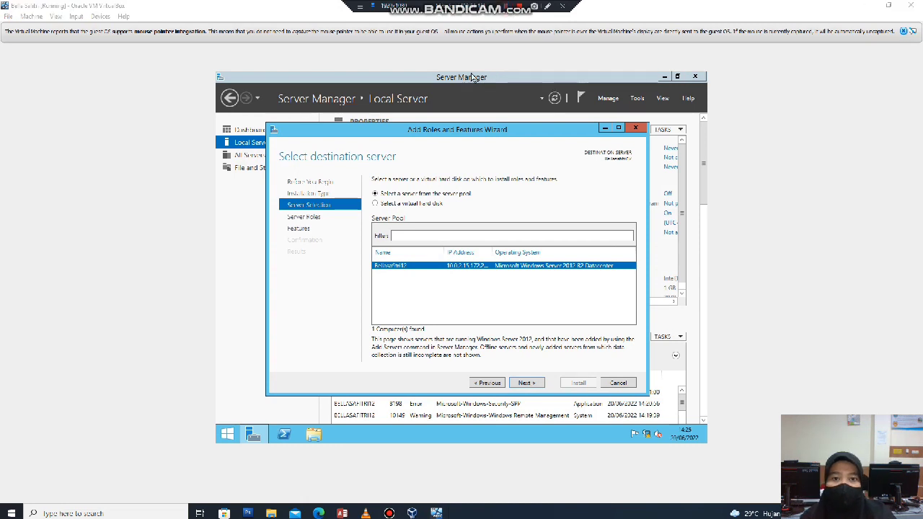
{"action": "left_click", "coordinate": [526, 382]}
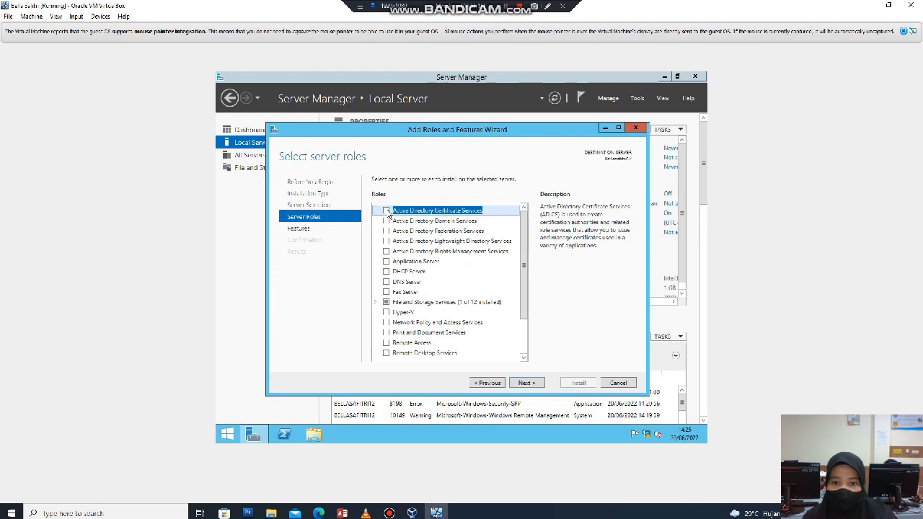
Select the Active Directory Domain Services, DNS Server and DHCP Server roles, including their required features.
{"action": "left_click", "coordinate": [386, 210]}
{"action": "left_click", "coordinate": [486, 344]}
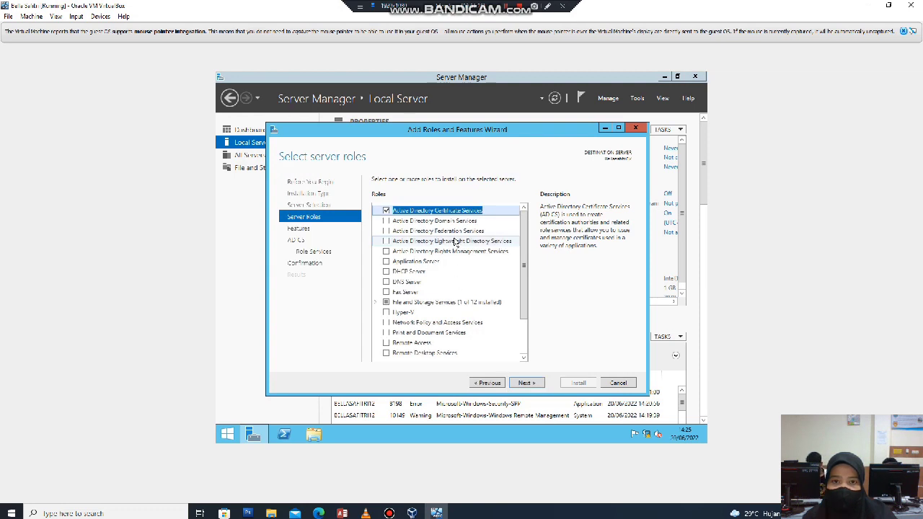
{"action": "left_click", "coordinate": [386, 221]}
{"action": "left_click", "coordinate": [477, 346]}
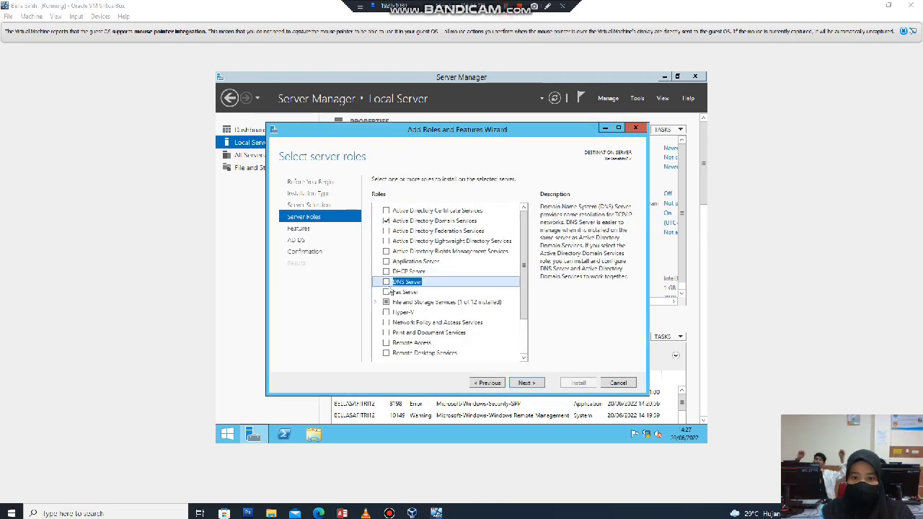
{"action": "left_click", "coordinate": [387, 282]}
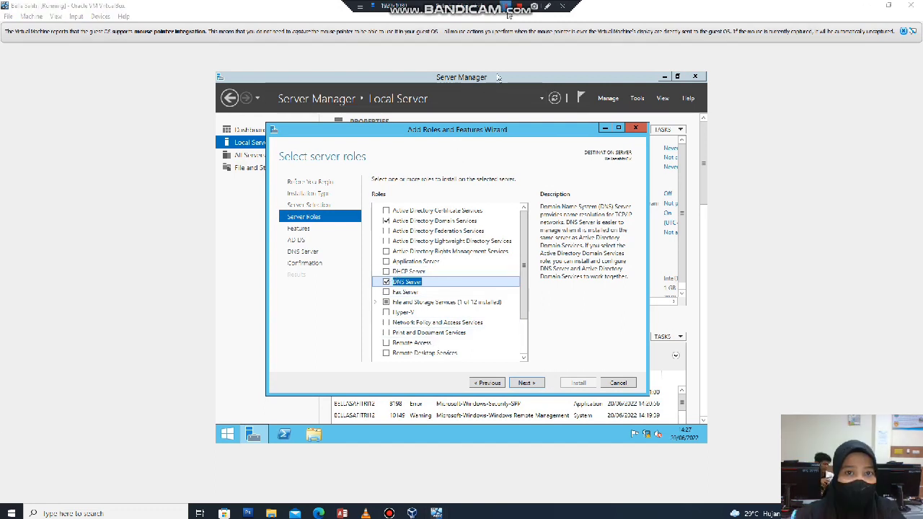
{"action": "left_click", "coordinate": [387, 271]}
{"action": "left_click", "coordinate": [478, 334]}
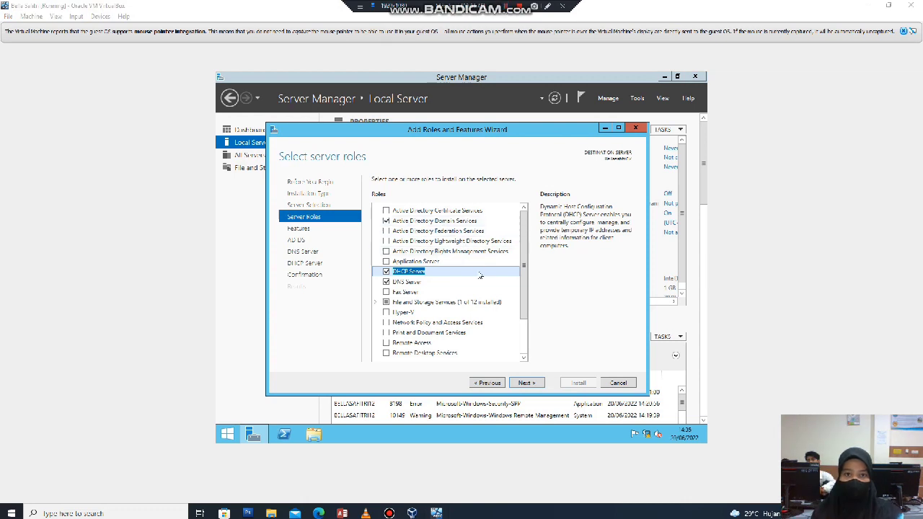
Keep the preselected features, install the chosen server roles, and close the wizard when installation finishes.
{"action": "left_click", "coordinate": [527, 385]}
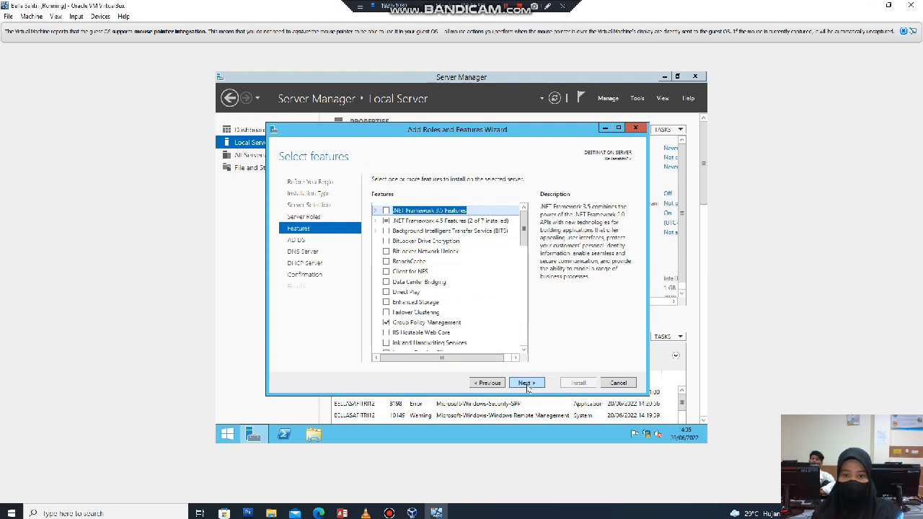
{"action": "left_click", "coordinate": [520, 382]}
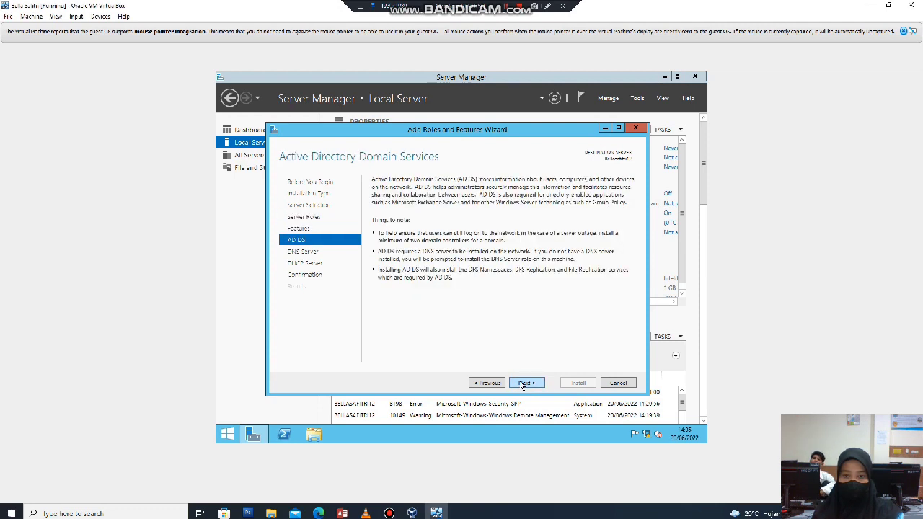
{"action": "left_click", "coordinate": [520, 383]}
{"action": "left_click", "coordinate": [522, 383]}
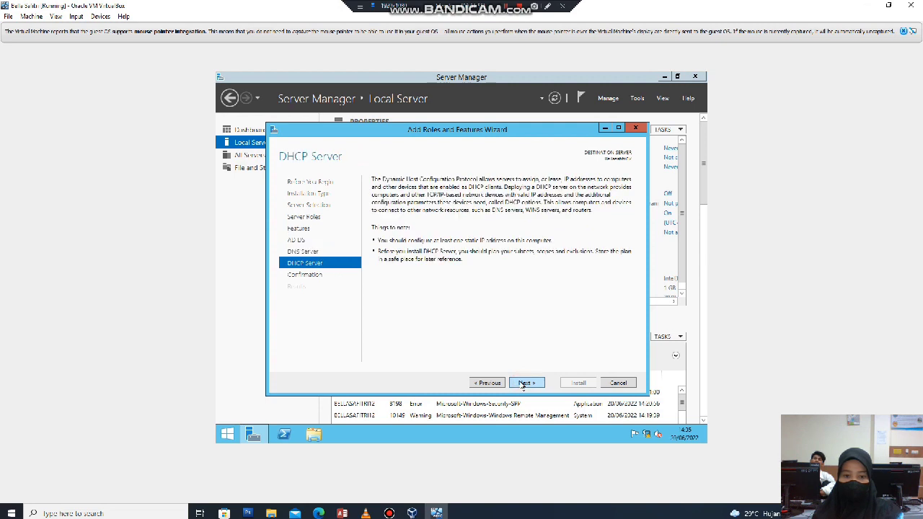
{"action": "left_click", "coordinate": [521, 383]}
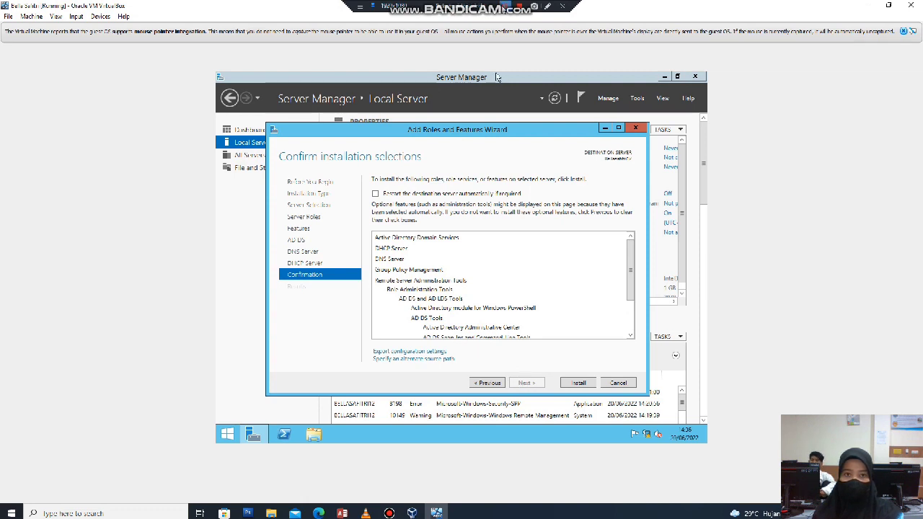
{"action": "left_click", "coordinate": [578, 383]}
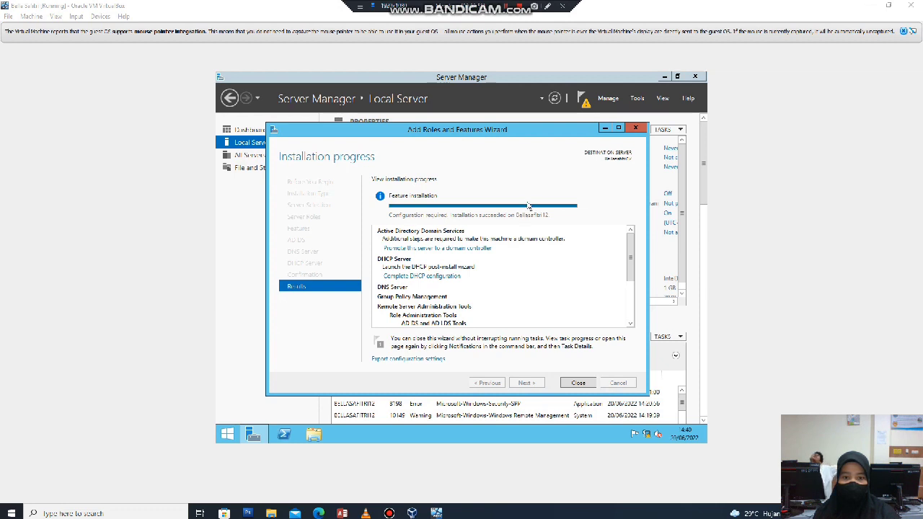
{"action": "mouse_move", "coordinate": [531, 211]}
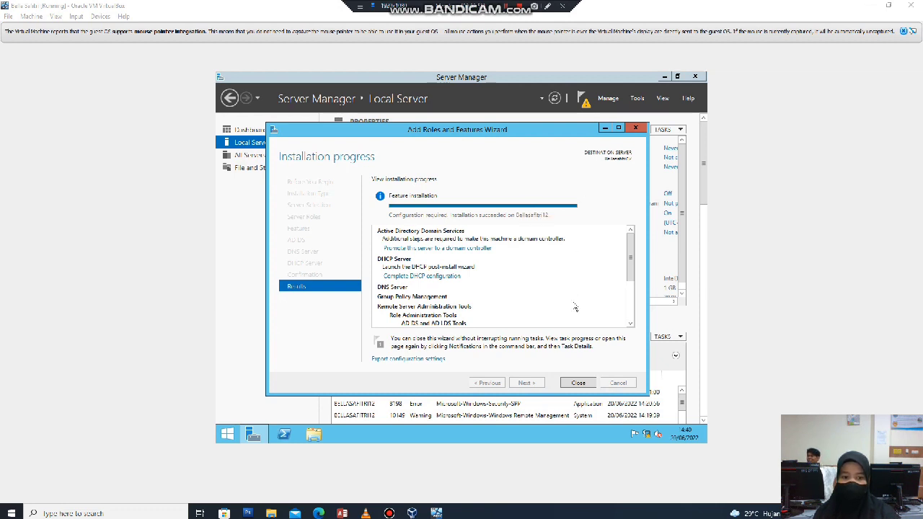
{"action": "left_click", "coordinate": [583, 384]}
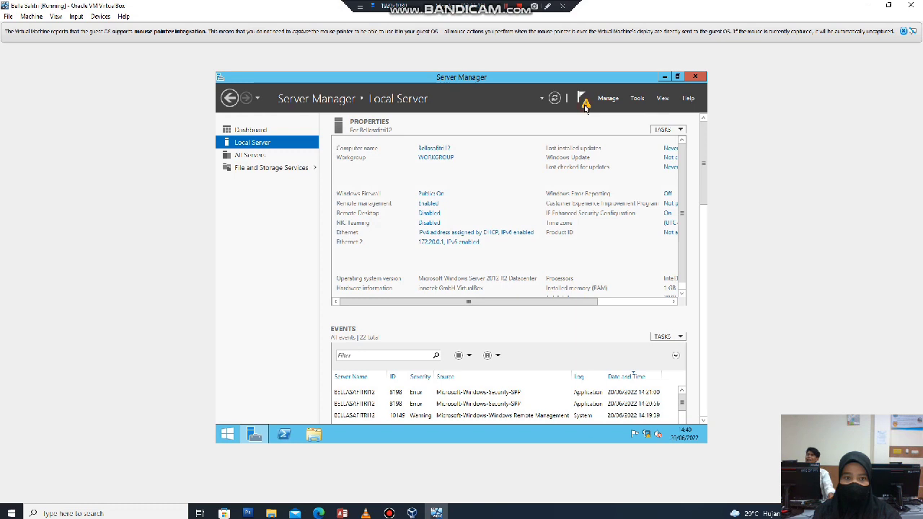
{"action": "left_click", "coordinate": [583, 99]}
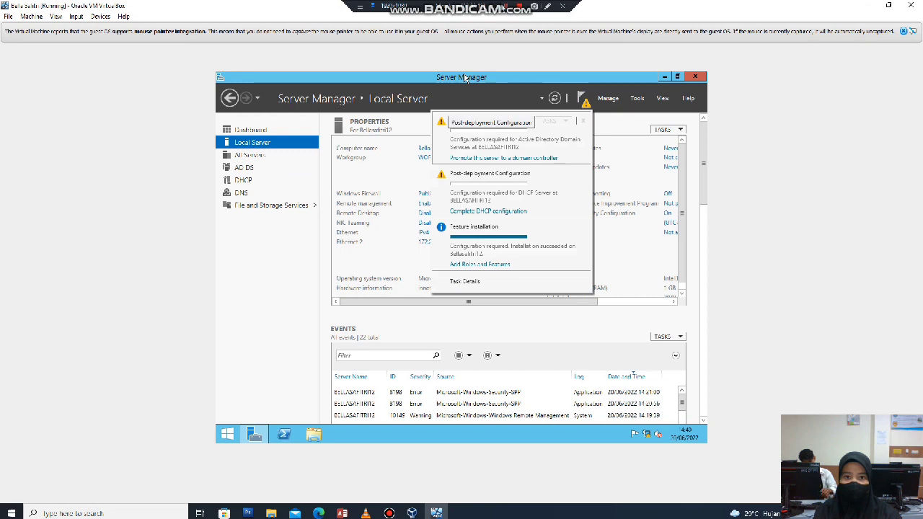
{"action": "left_click", "coordinate": [502, 159]}
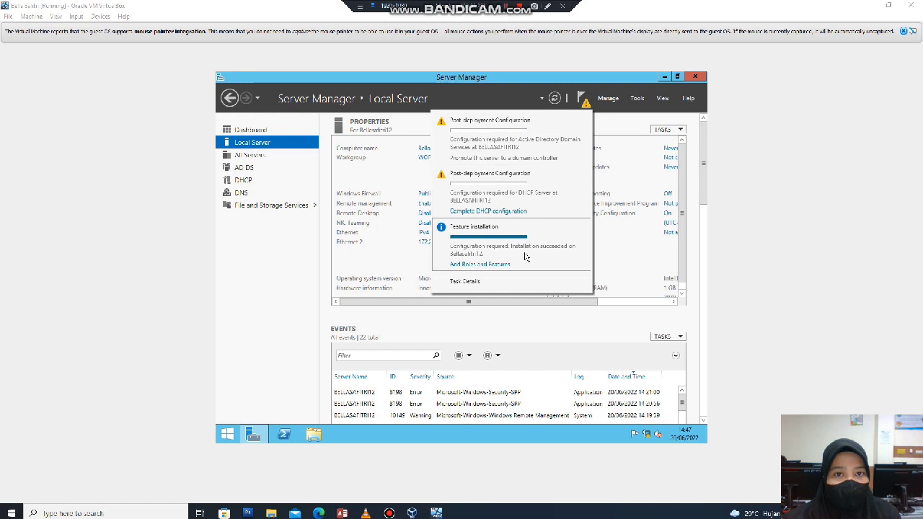
{"action": "left_click", "coordinate": [488, 211]}
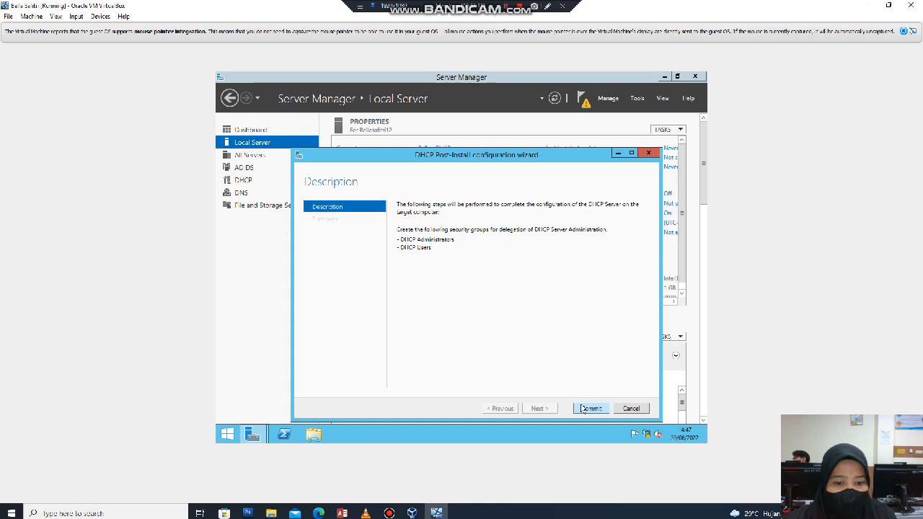
{"action": "left_click", "coordinate": [647, 153]}
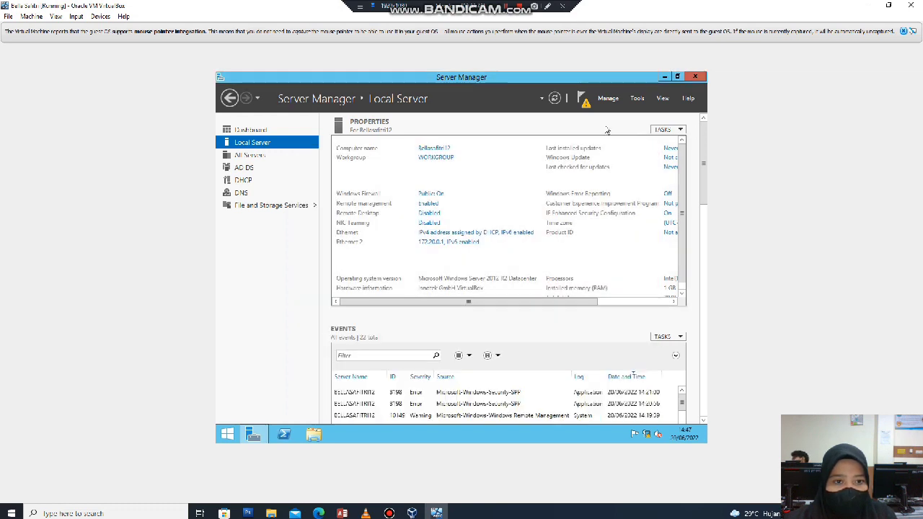
Start promoting the server to a domain controller in a new forest, using the owner's full name followed by .com as root domain name.
{"action": "left_click", "coordinate": [583, 100]}
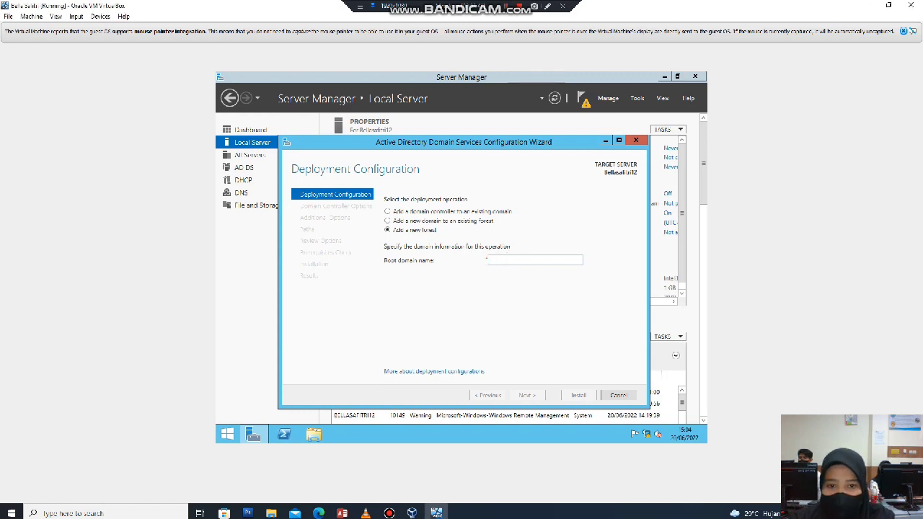
{"action": "left_click", "coordinate": [487, 260]}
{"action": "type", "text": "Bella"}
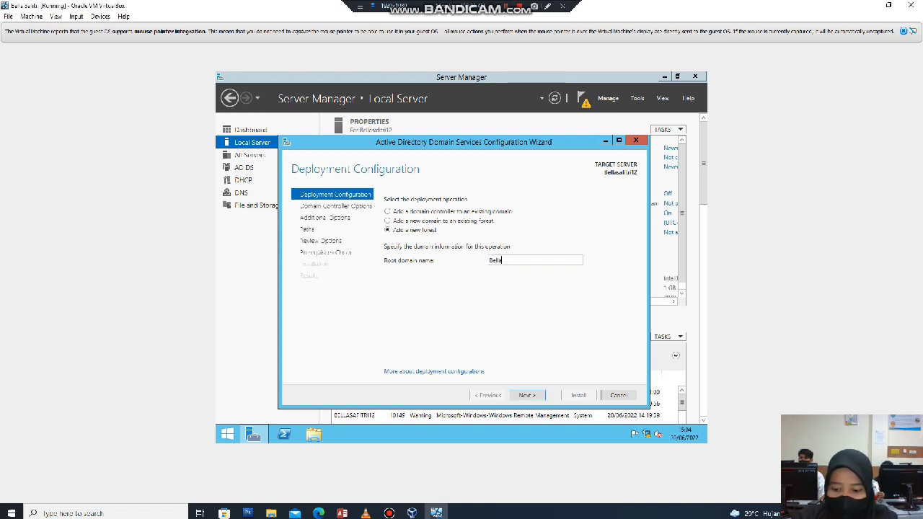
{"action": "type", "text": "safitri.com"}
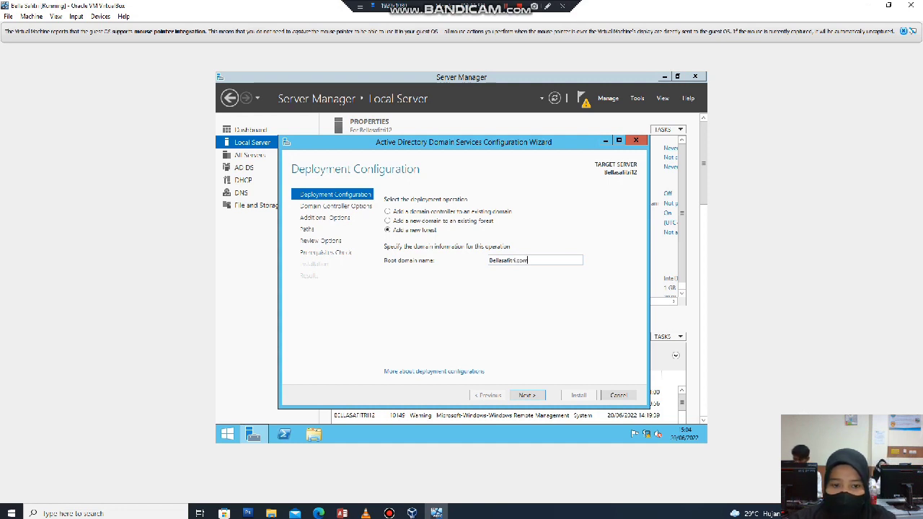
{"action": "left_click", "coordinate": [530, 395]}
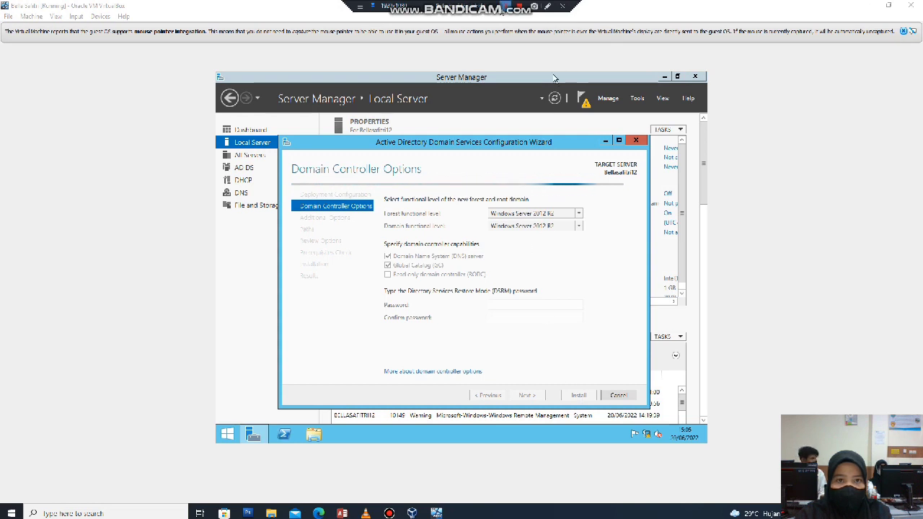
Enter and confirm the Directory Services Restore Mode password, keeping the Windows Server 2012 R2 functional levels, and continue to the DNS options.
{"action": "left_click", "coordinate": [497, 302]}
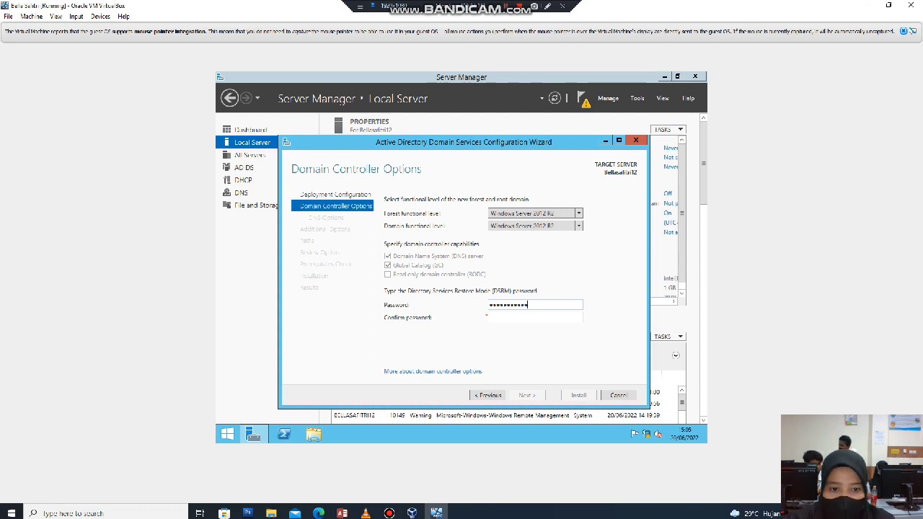
{"action": "left_click", "coordinate": [505, 317]}
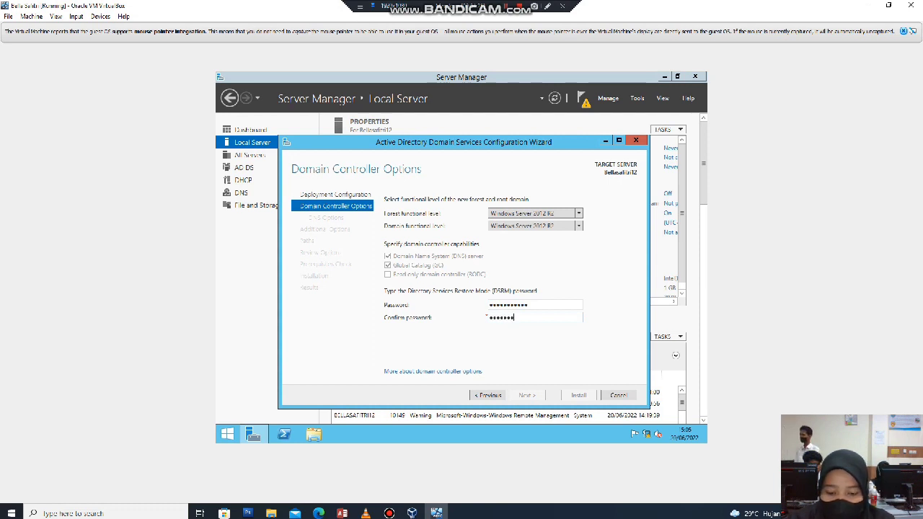
{"action": "type", "text": "•"}
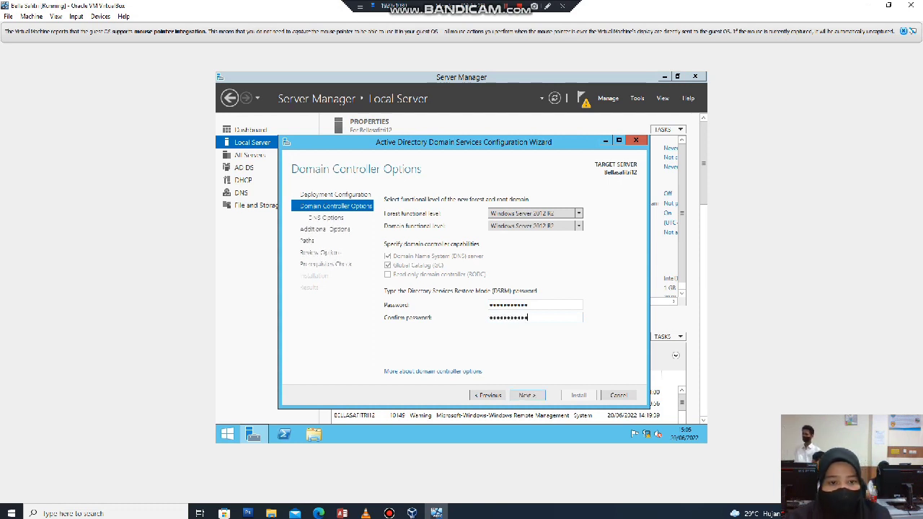
{"action": "left_click", "coordinate": [525, 395]}
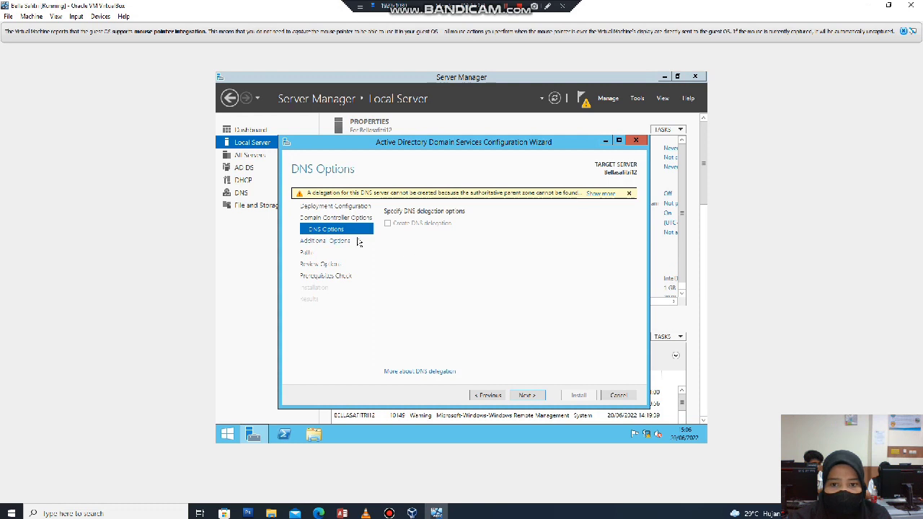
Accept the default DNS options, NetBIOS domain name and AD DS folder paths, review the selections, and run the prerequisites check.
{"action": "left_click", "coordinate": [524, 395]}
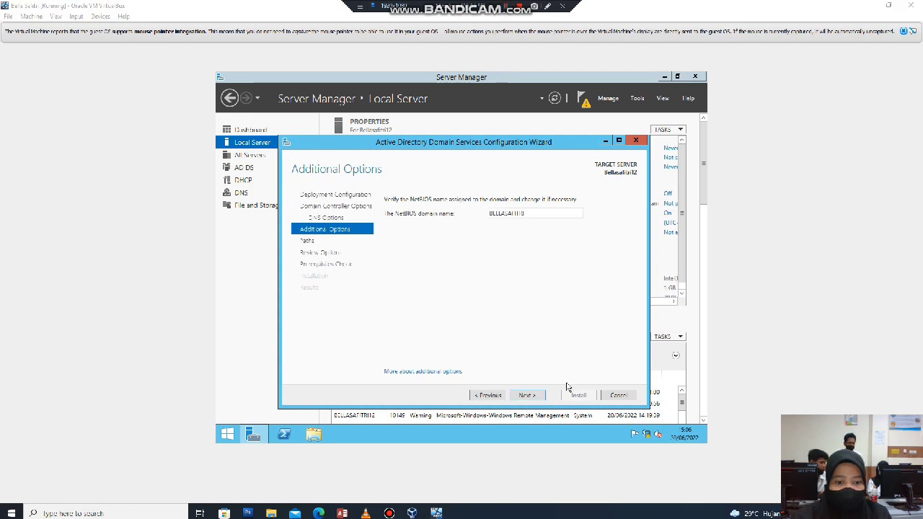
{"action": "left_click", "coordinate": [523, 395]}
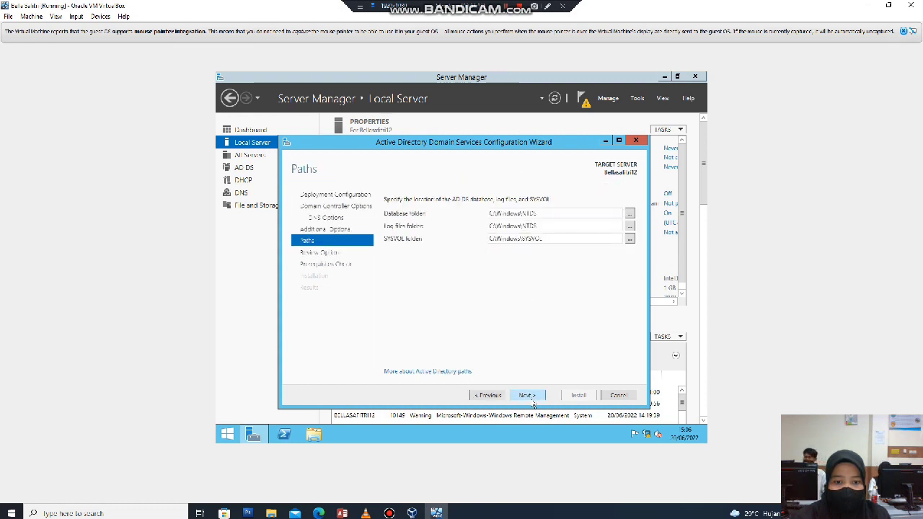
{"action": "left_click", "coordinate": [529, 396]}
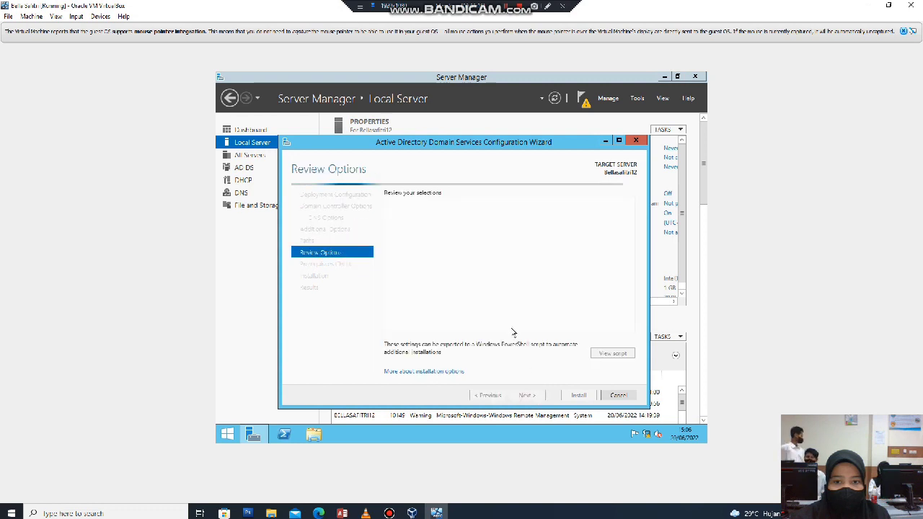
{"action": "left_click_drag", "start_coordinate": [632, 242], "coordinate": [634, 294]}
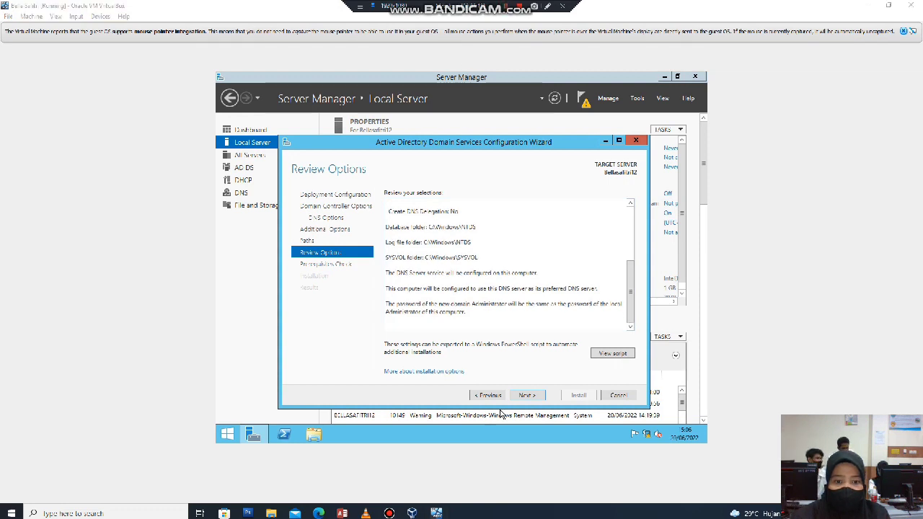
{"action": "left_click", "coordinate": [526, 397]}
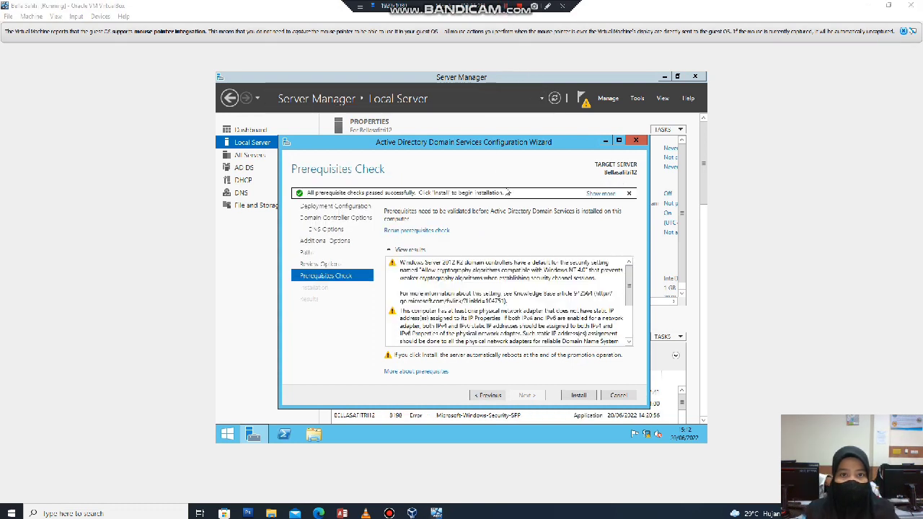
Review the prerequisites check results and install Active Directory Domain Services to promote the server to a domain controller.
{"action": "left_click", "coordinate": [629, 281]}
{"action": "left_click_drag", "start_coordinate": [629, 287], "coordinate": [629, 317]}
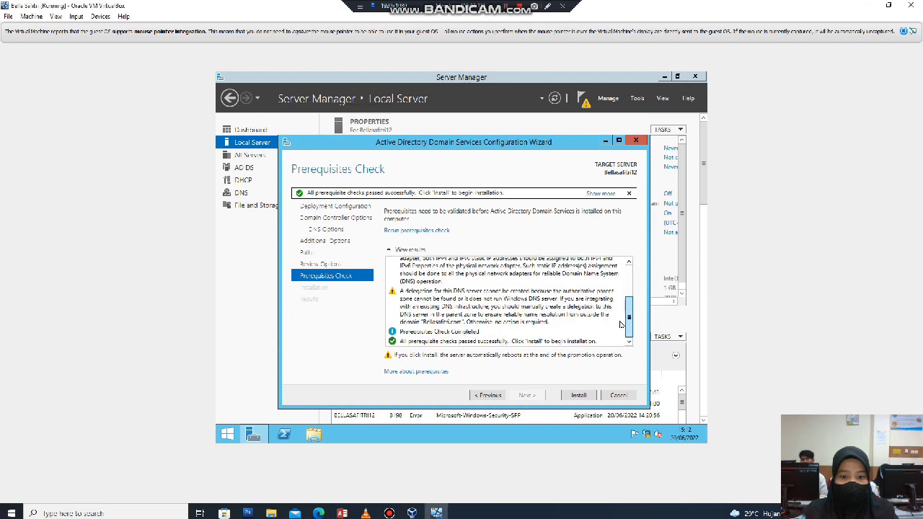
{"action": "left_click", "coordinate": [574, 400]}
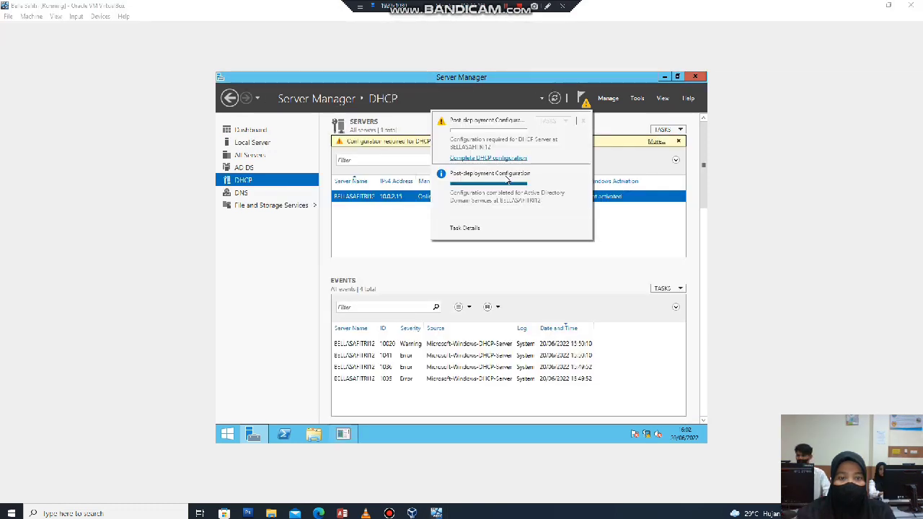
{"action": "left_click", "coordinate": [487, 159]}
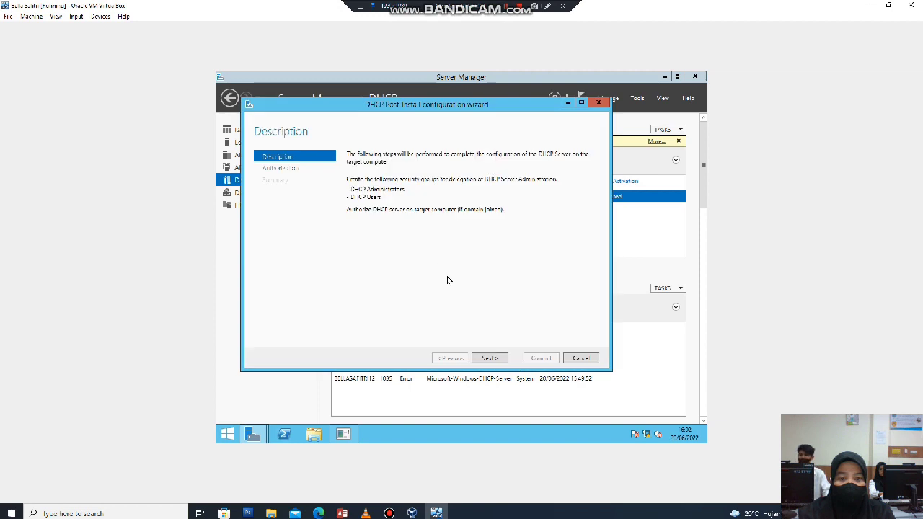
{"action": "left_click", "coordinate": [479, 359]}
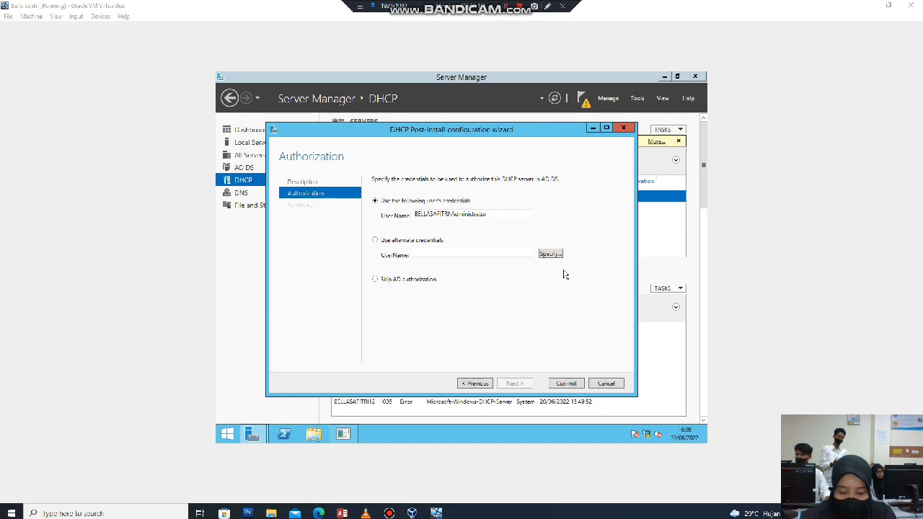
{"action": "left_click", "coordinate": [596, 386]}
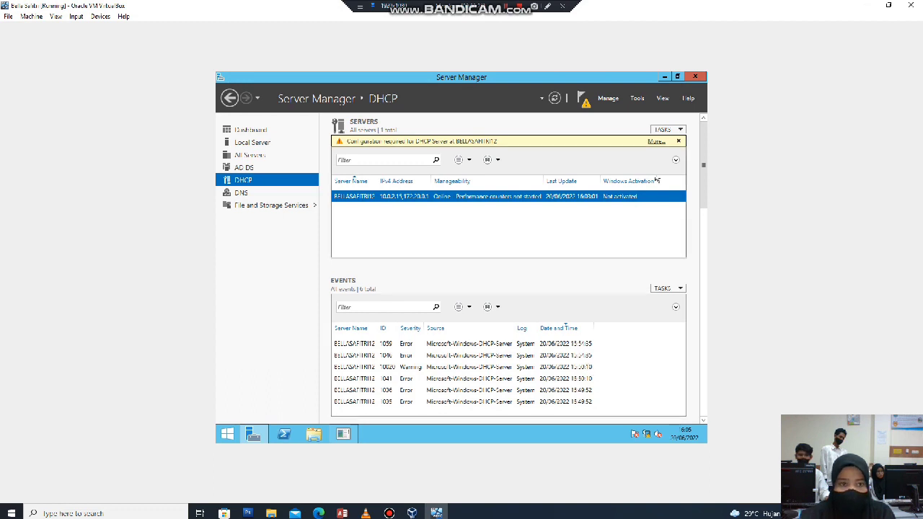
Open the DHCP management console and begin entering a command in the server's Command Prompt.
{"action": "left_click", "coordinate": [637, 99]}
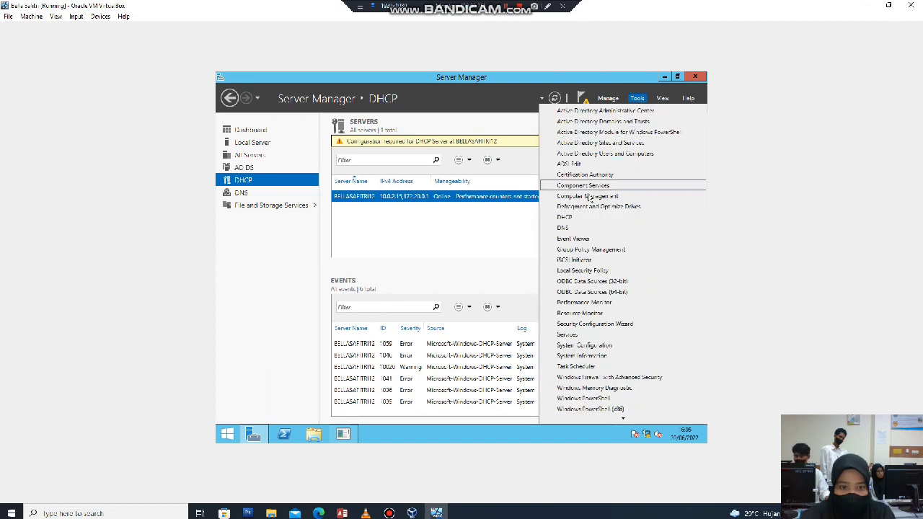
{"action": "left_click", "coordinate": [578, 219]}
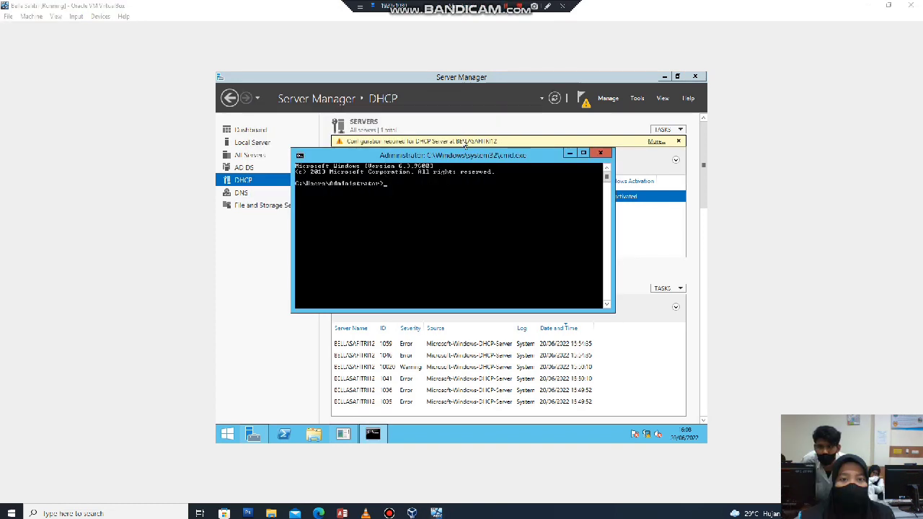
{"action": "left_click", "coordinate": [404, 187]}
{"action": "type", "text": "p"}
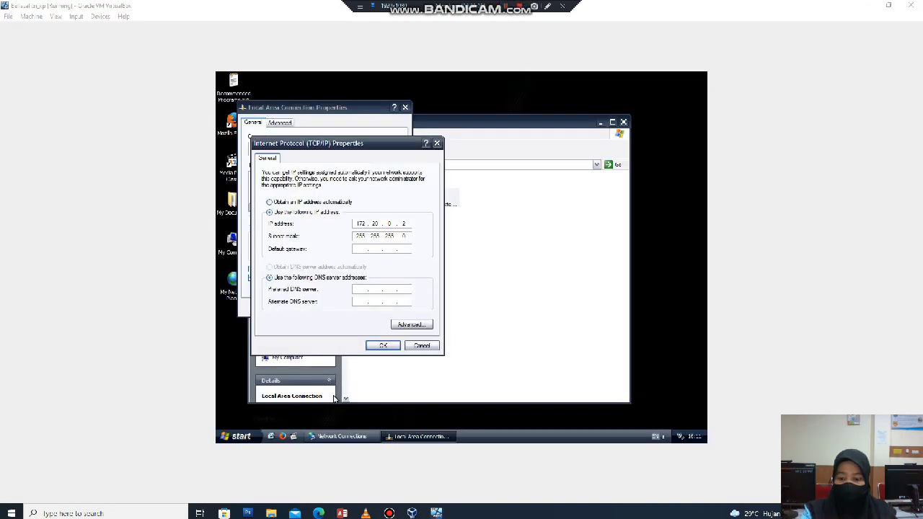
Open a Command Prompt on the host computer and ping the Windows XP machine at 172.20.0.2.
{"action": "key", "text": "super+r"}
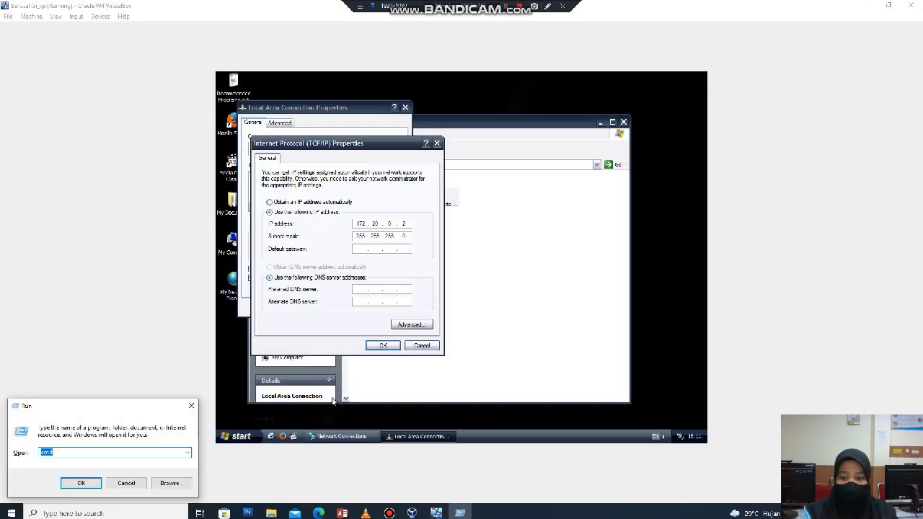
{"action": "key", "text": "Return"}
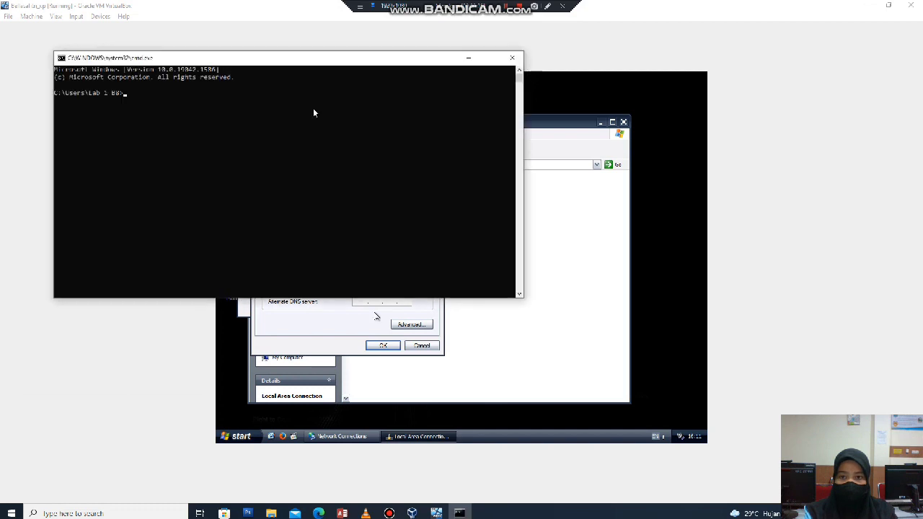
{"action": "left_click_drag", "start_coordinate": [306, 58], "coordinate": [405, 244]}
{"action": "type", "text": "p"}
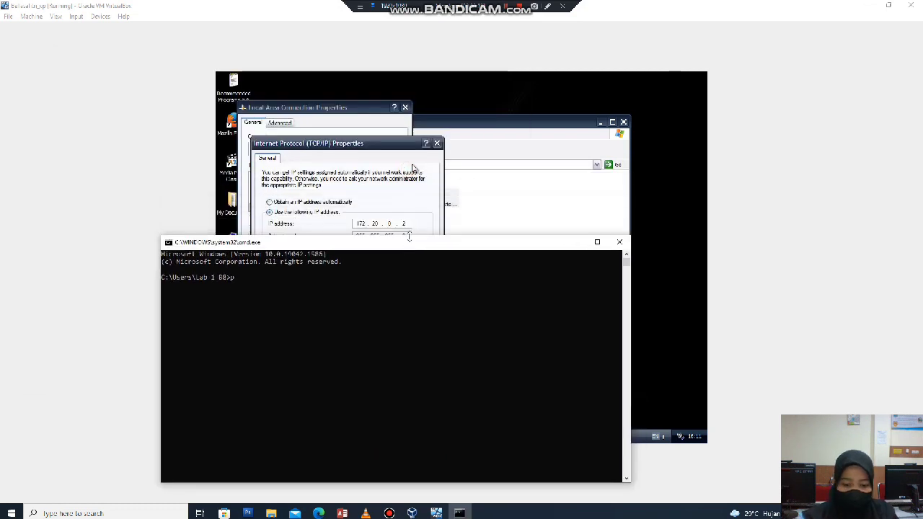
{"action": "type", "text": "ing 1"}
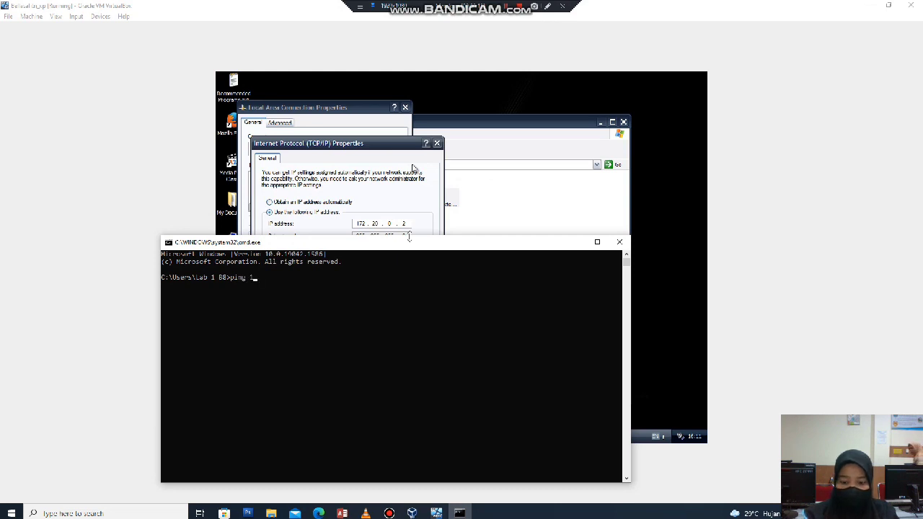
{"action": "type", "text": "72.20.0"}
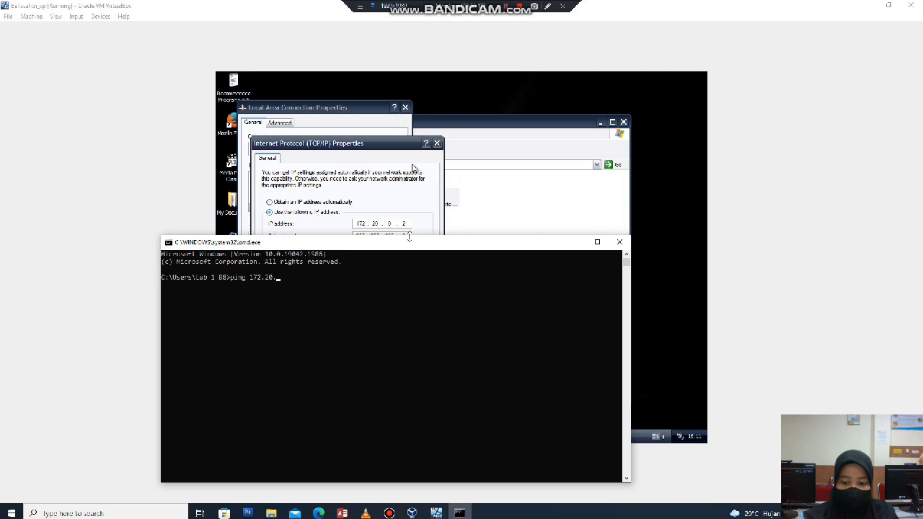
{"action": "type", "text": ".2"}
{"action": "key", "text": "Return"}
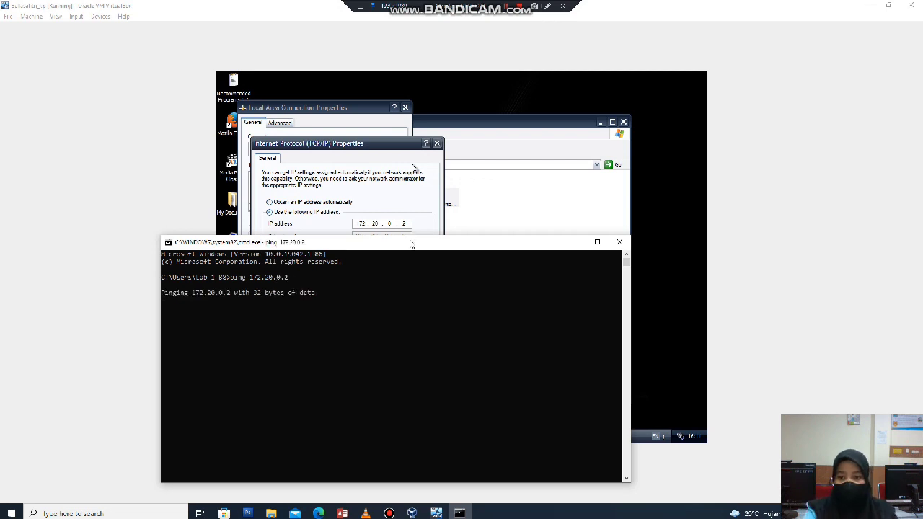
{"action": "left_click_drag", "start_coordinate": [410, 244], "coordinate": [422, 197]}
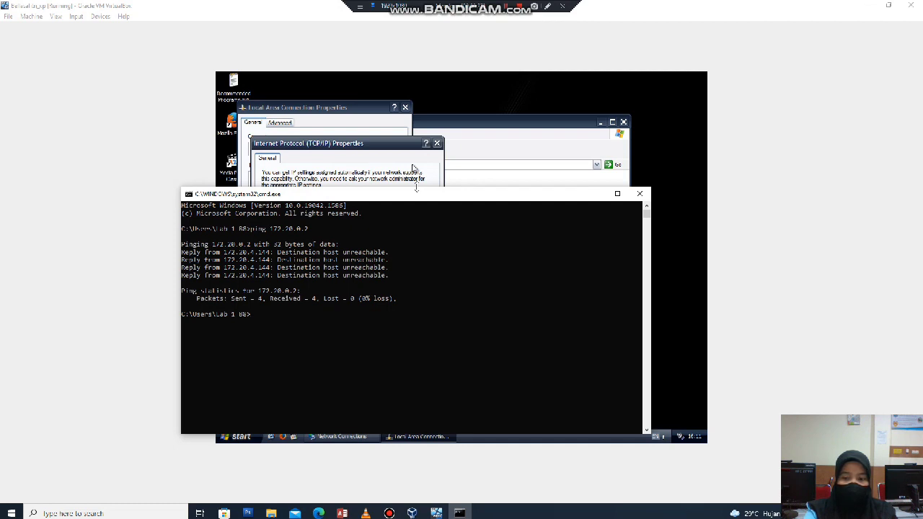
List the host's network adapter settings with ipconfig and run the ping command without an address.
{"action": "type", "text": "ipconfig"}
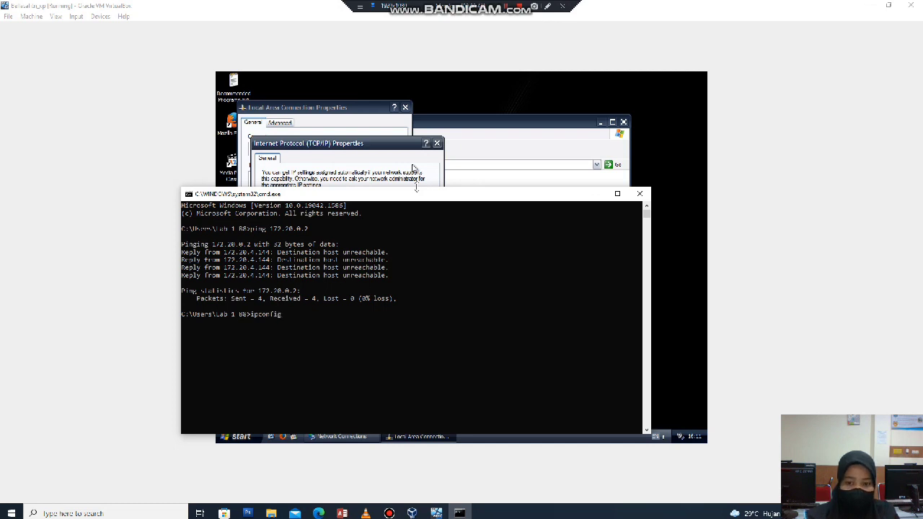
{"action": "key", "text": "Return"}
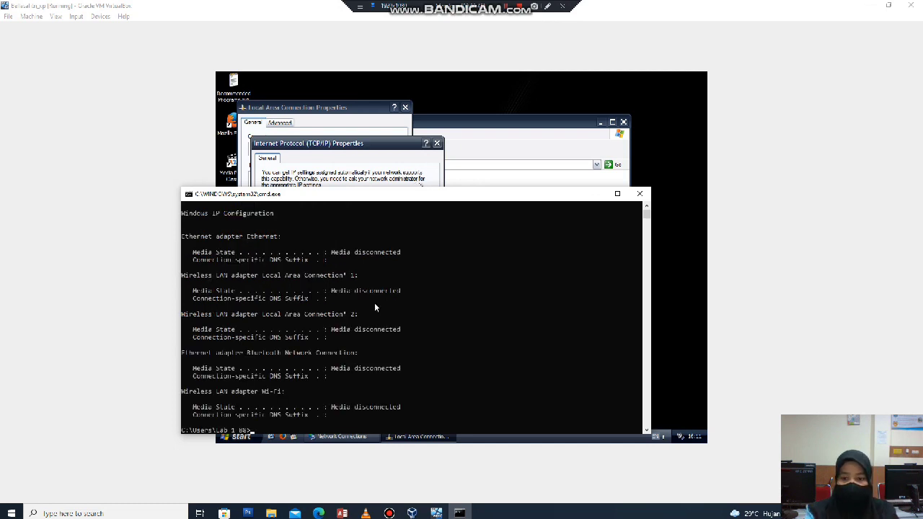
{"action": "type", "text": "ping"}
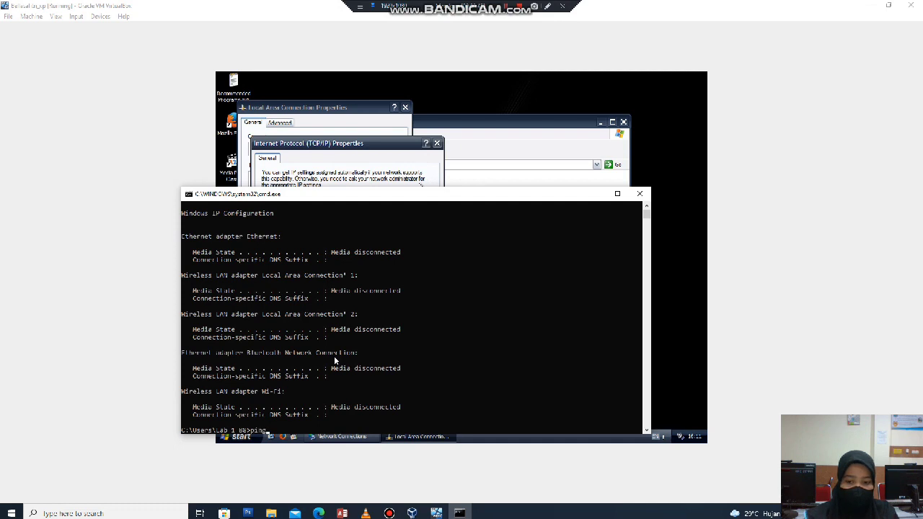
{"action": "key", "text": "Return"}
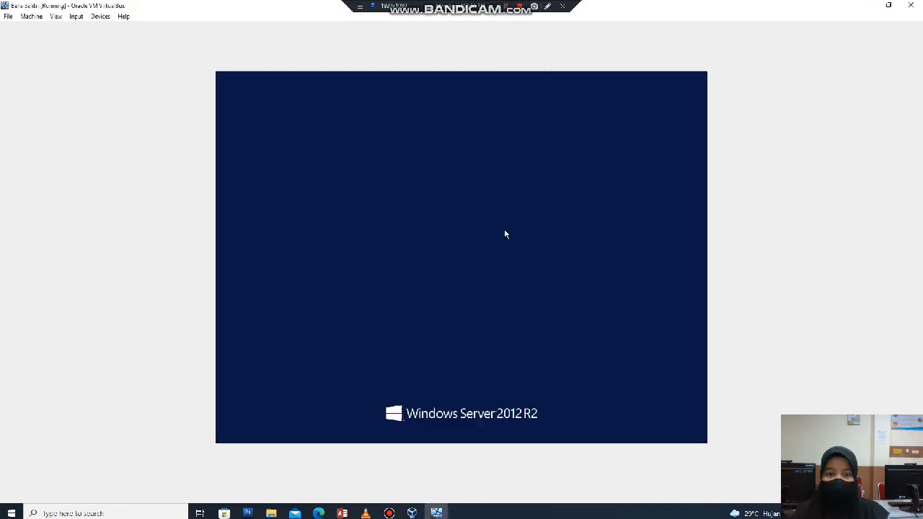
Start entering the account password to sign in to the Windows Server 2012 R2 machine.
{"action": "type", "text": "•"}
{"action": "key", "text": "Caps_Lock"}
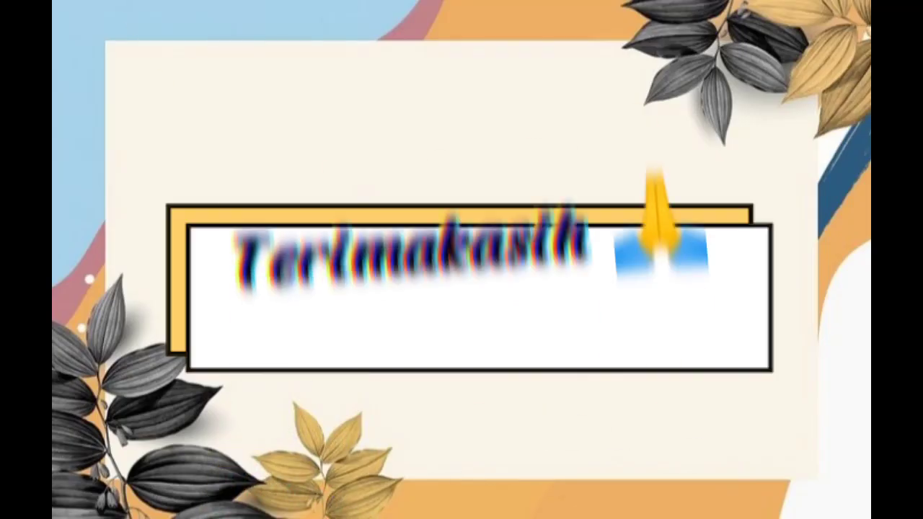